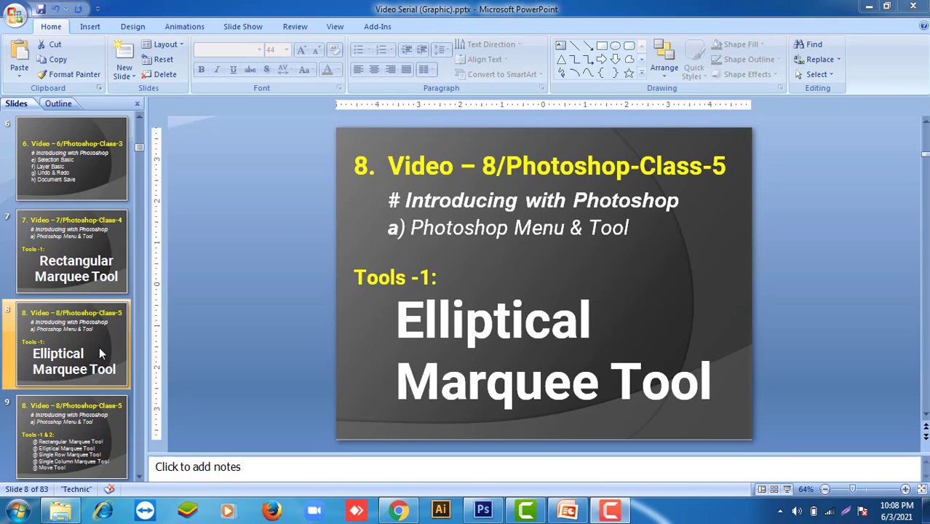
# Browse the presentation slides on the Rectangular and Elliptical Marquee tools
pyautogui.click(65, 243)
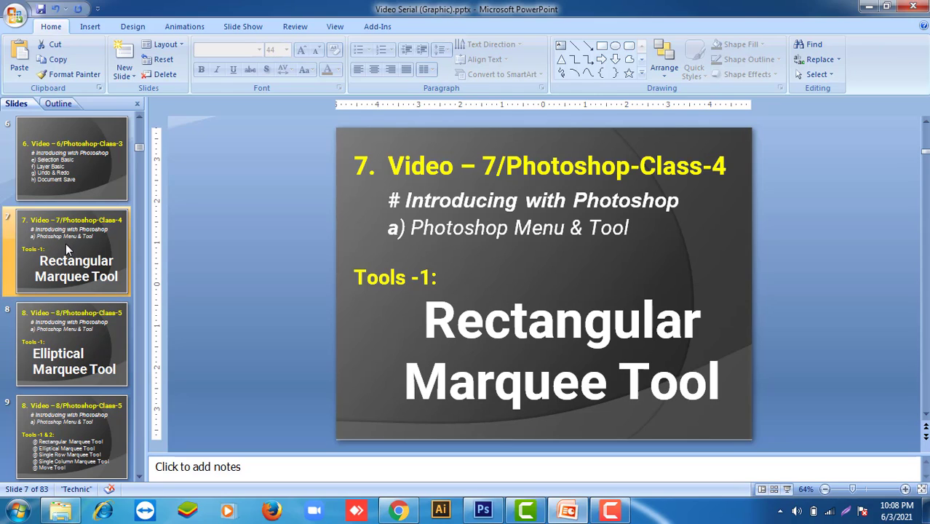
pyautogui.moveTo(139, 291)
pyautogui.click(104, 295)
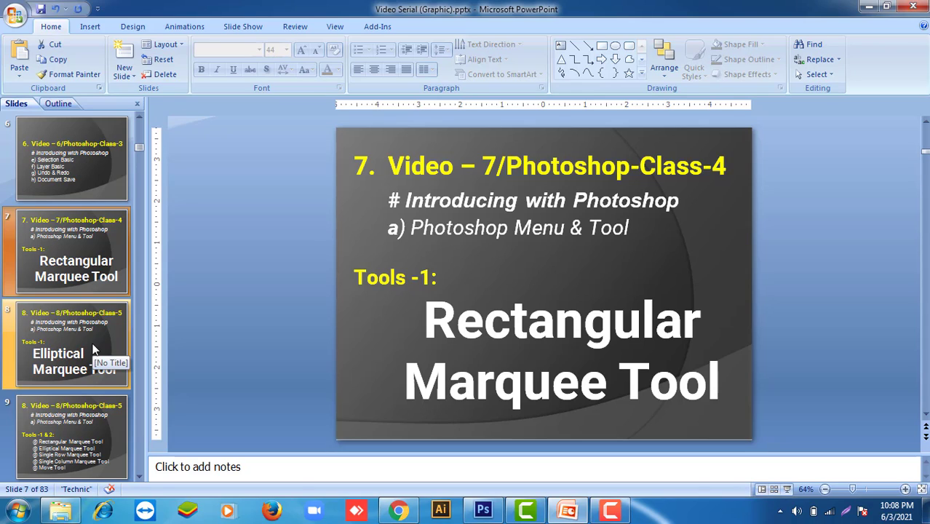
pyautogui.click(94, 339)
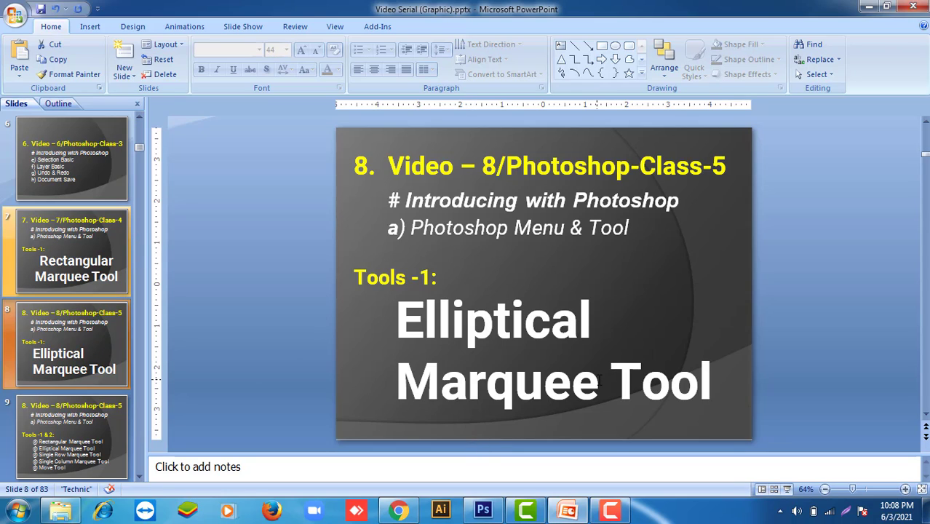
# Create a new 1000 x 1000 px white document in Photoshop
pyautogui.click(483, 517)
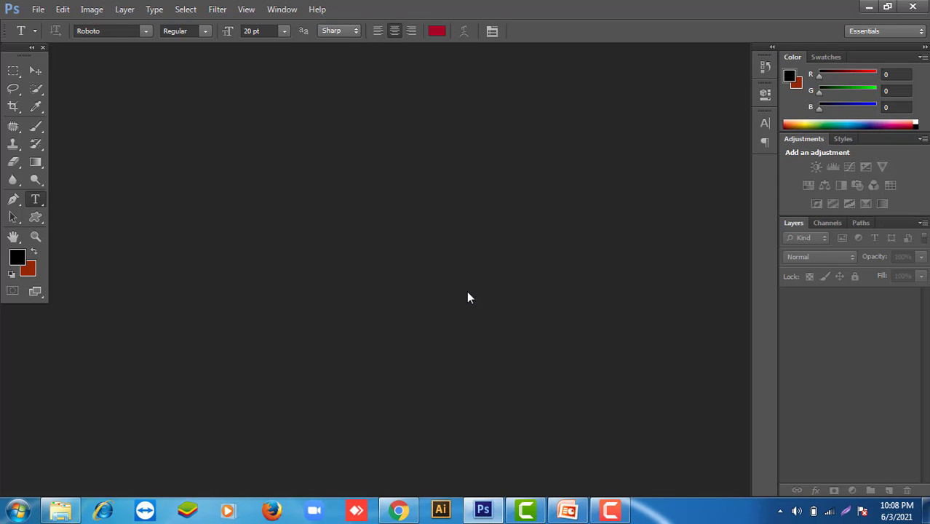
pyautogui.hotkey('ctrl', 'n')
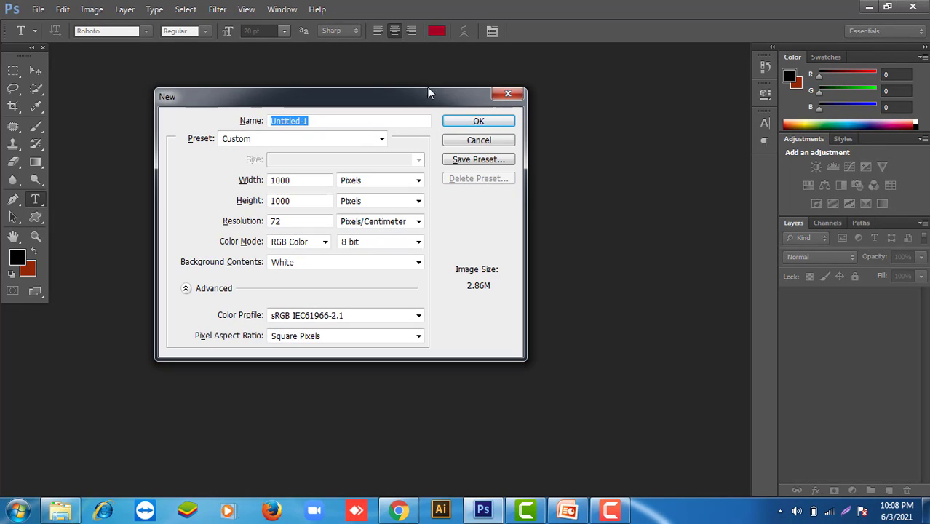
pyautogui.click(479, 121)
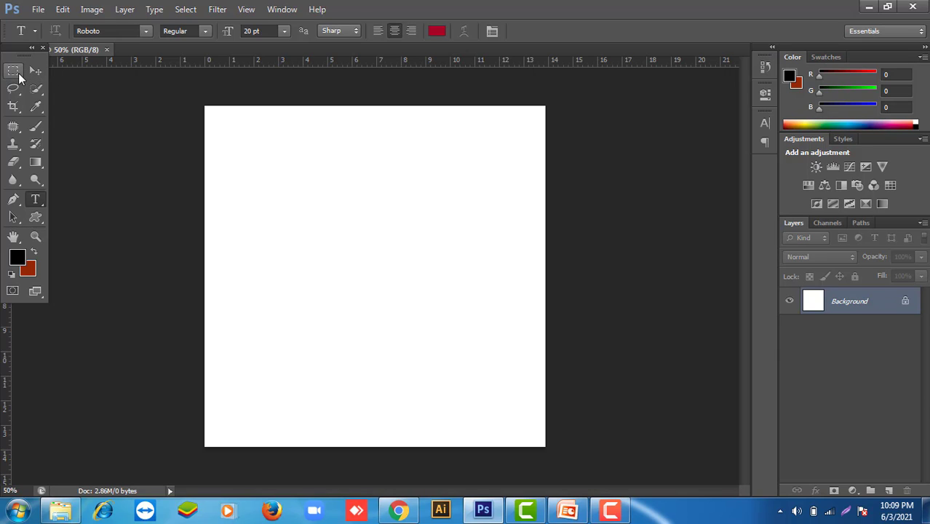
# Choose the Elliptical Marquee Tool, then draw a trial ellipse and deselect it
pyautogui.click(19, 79)
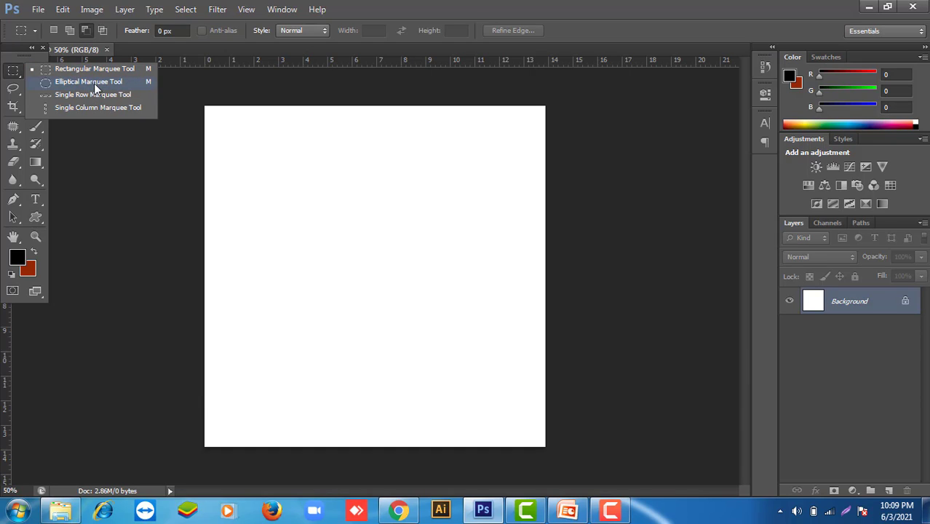
pyautogui.click(94, 83)
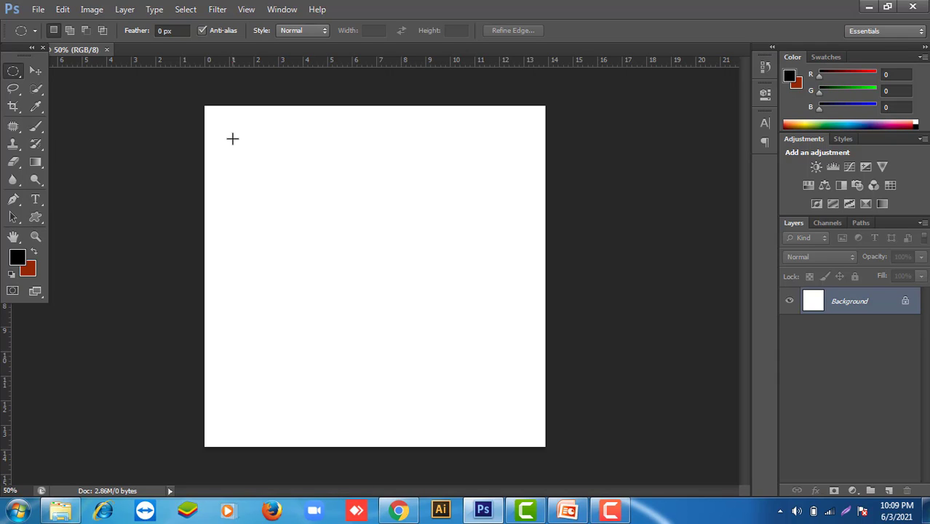
pyautogui.moveTo(232, 138); pyautogui.dragTo(375, 211)
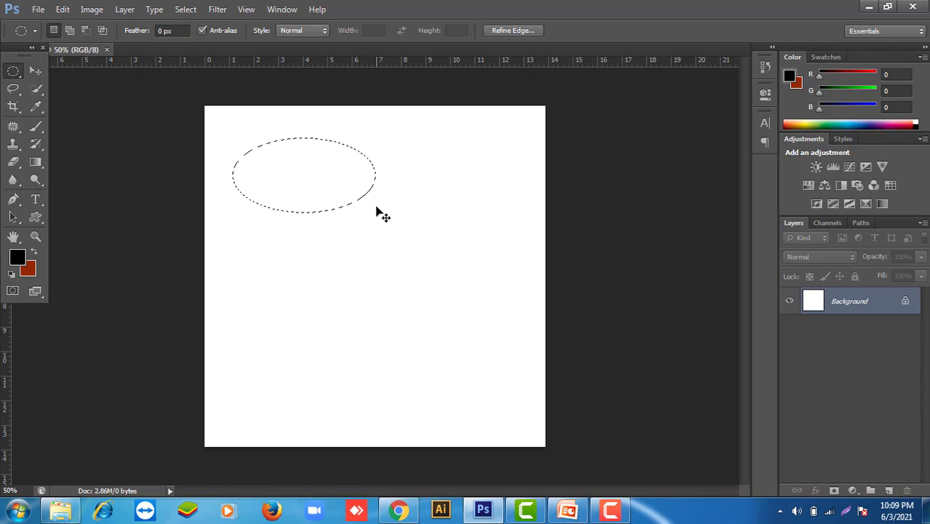
pyautogui.hotkey('ctrl', 'd')
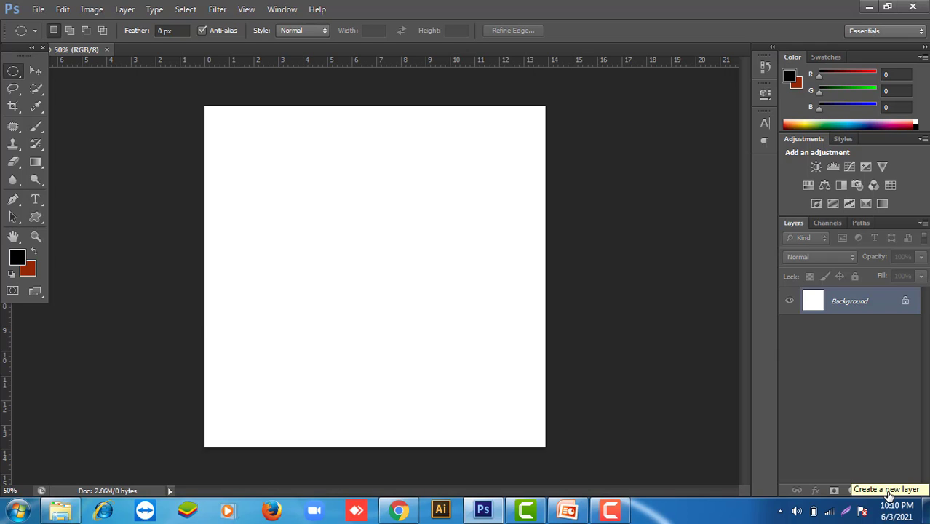
# Add a new Layer 1 and make it the active layer
pyautogui.click(888, 492)
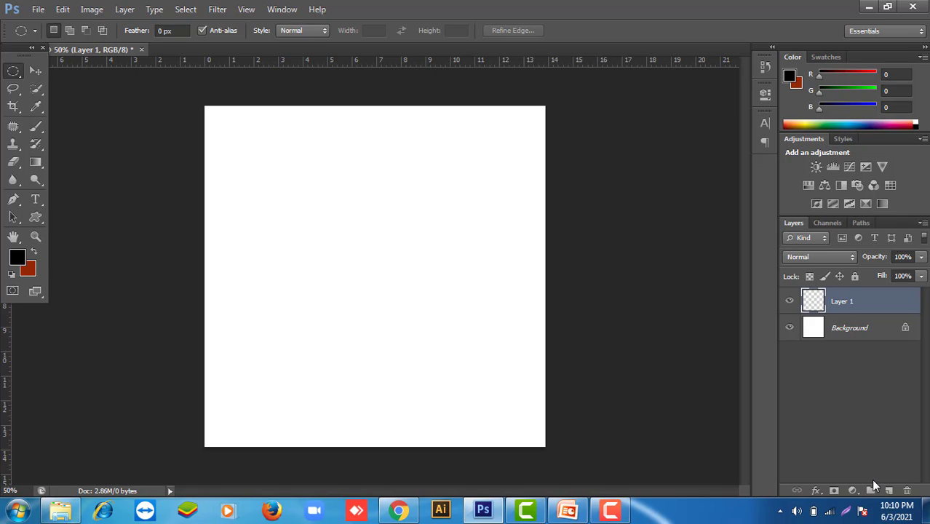
pyautogui.click(836, 329)
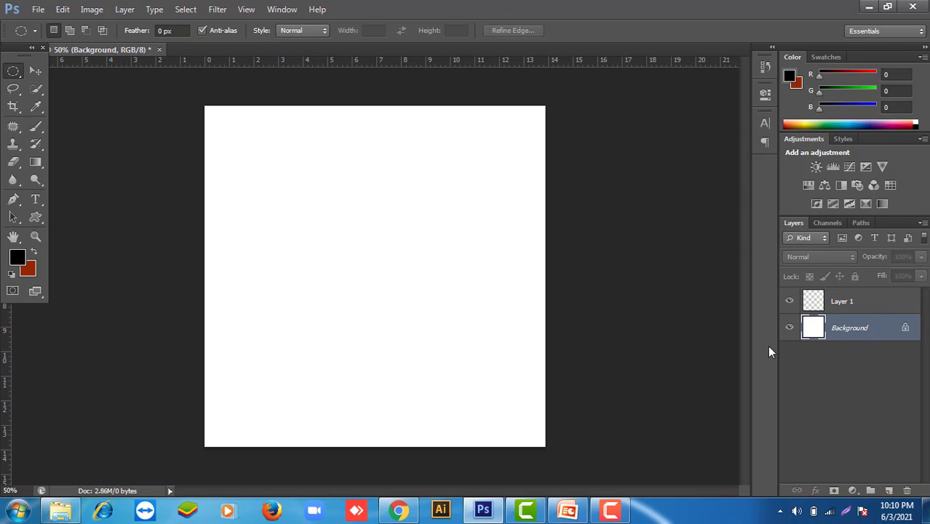
pyautogui.click(848, 305)
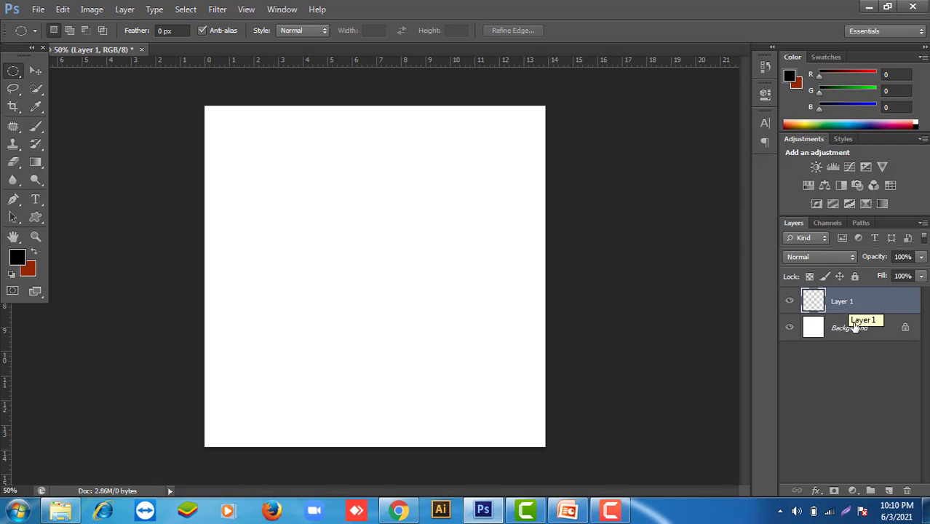
pyautogui.click(854, 328)
pyautogui.click(861, 305)
# Fill a large upper elliptical selection with dark red and nudge it up and left
pyautogui.moveTo(233, 137); pyautogui.dragTo(453, 278)
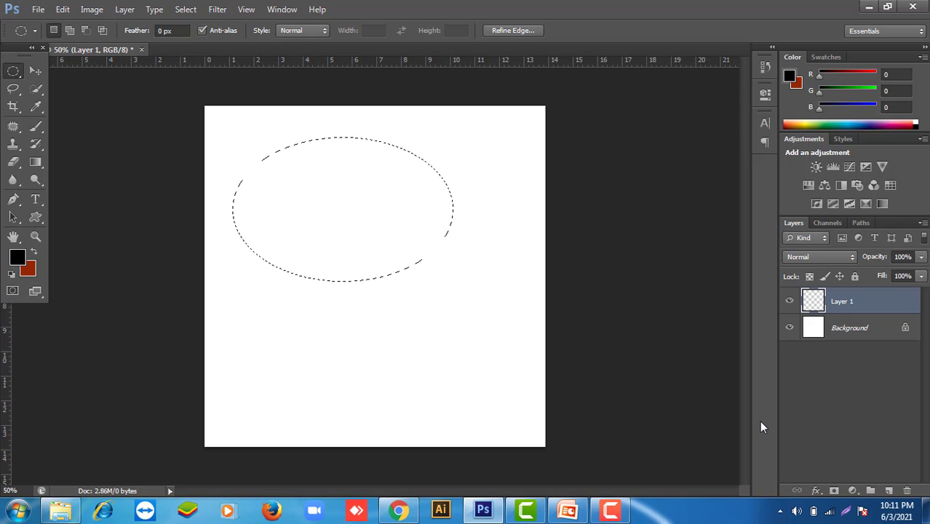
pyautogui.hotkey('alt', 'BackSpace')
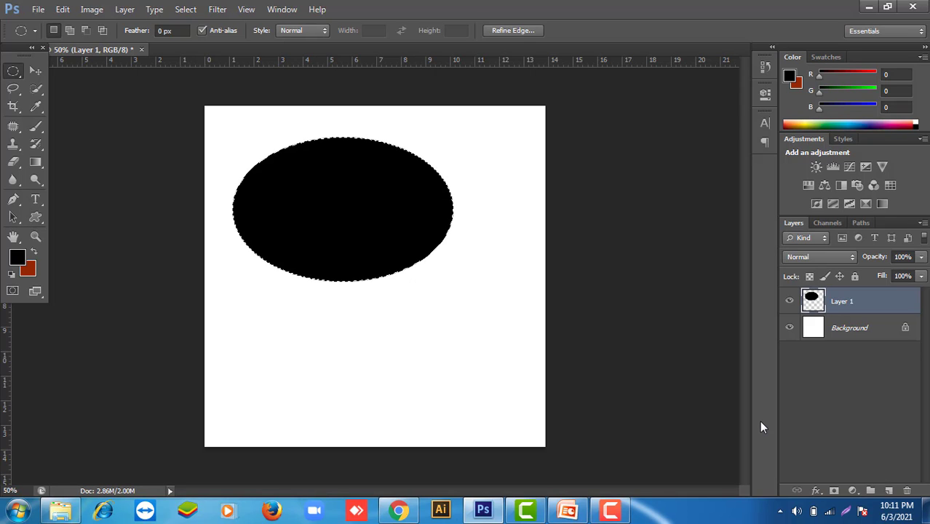
pyautogui.hotkey('ctrl', 'BackSpace')
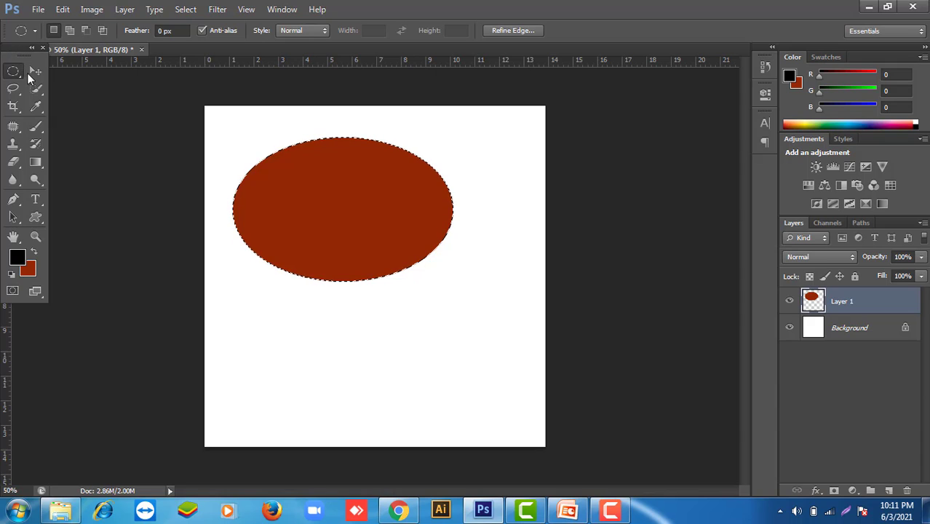
pyautogui.press('v')
pyautogui.moveTo(294, 219)
pyautogui.mouseDown()
pyautogui.moveTo(295, 237)
pyautogui.moveTo(272, 193)
pyautogui.mouseUp()
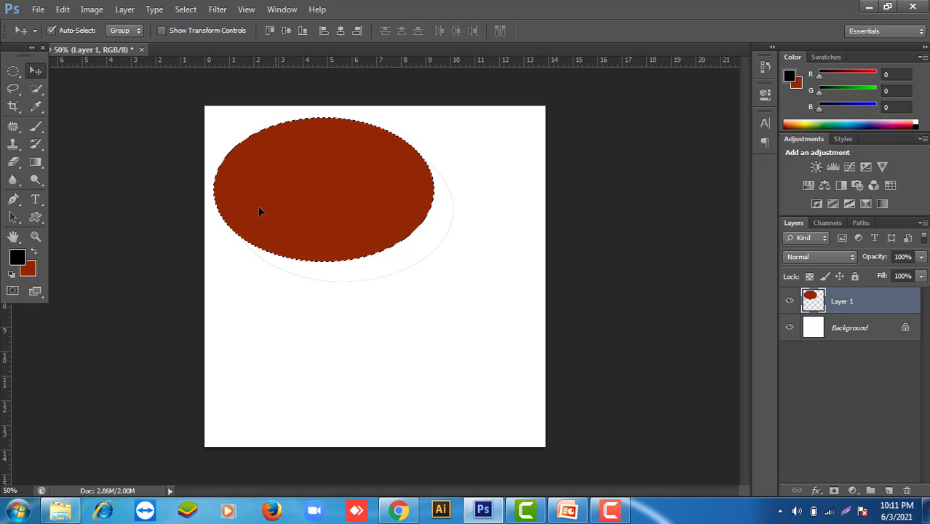
pyautogui.click(12, 72)
pyautogui.rightClick(10, 72)
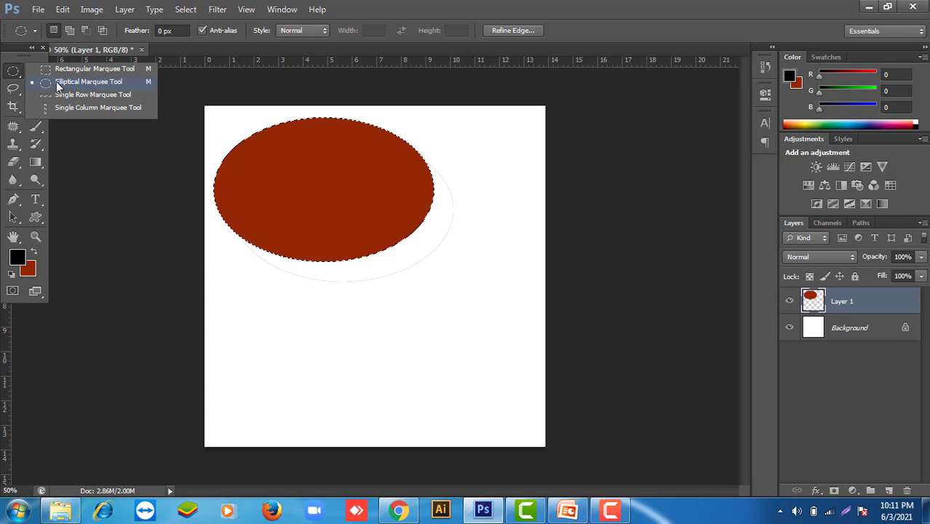
pyautogui.click(58, 86)
pyautogui.rightClick(13, 73)
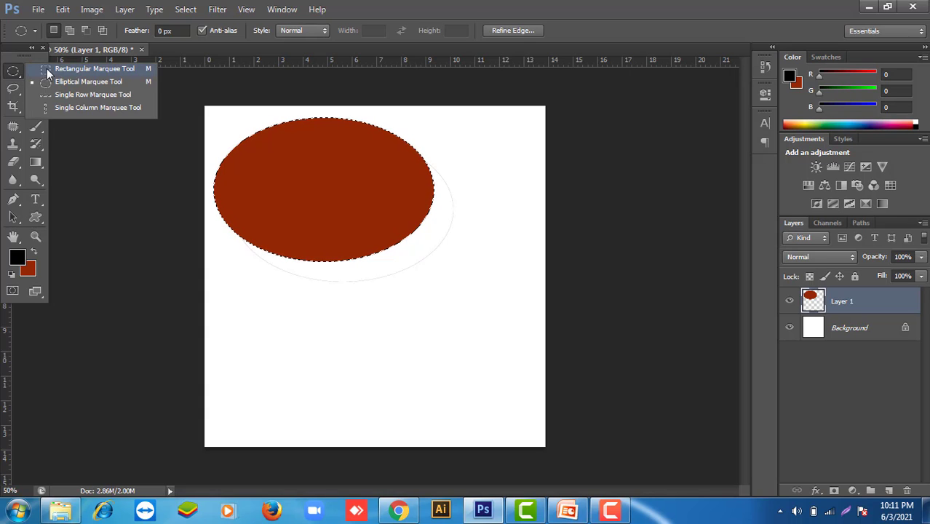
pyautogui.click(48, 73)
pyautogui.rightClick(11, 76)
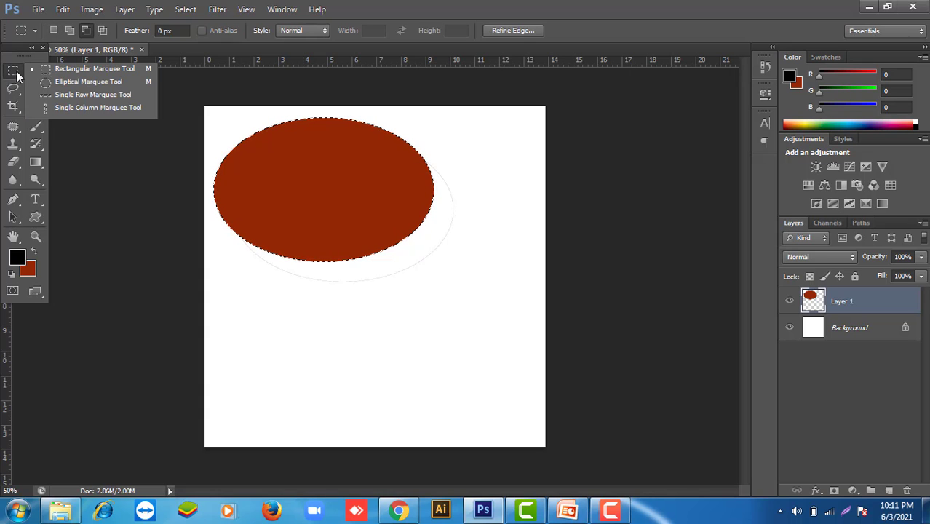
pyautogui.click(75, 85)
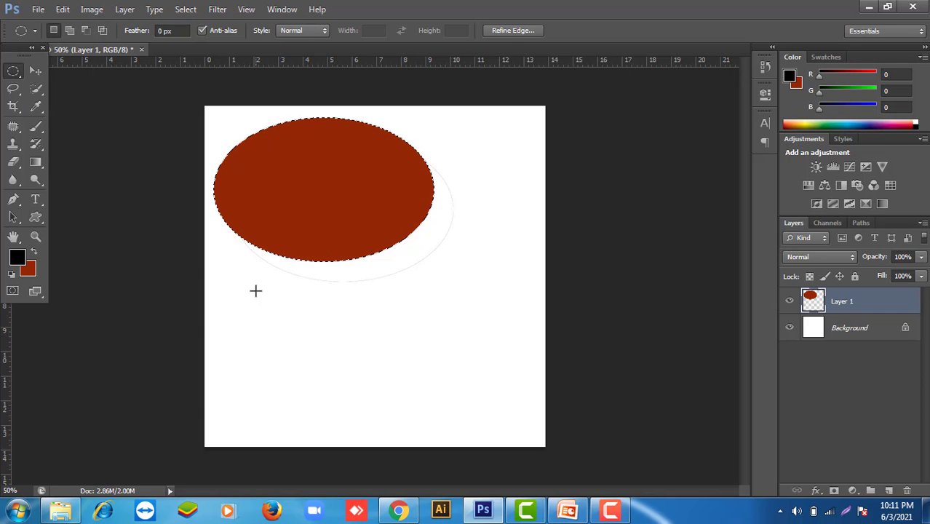
pyautogui.moveTo(255, 290); pyautogui.dragTo(379, 407)
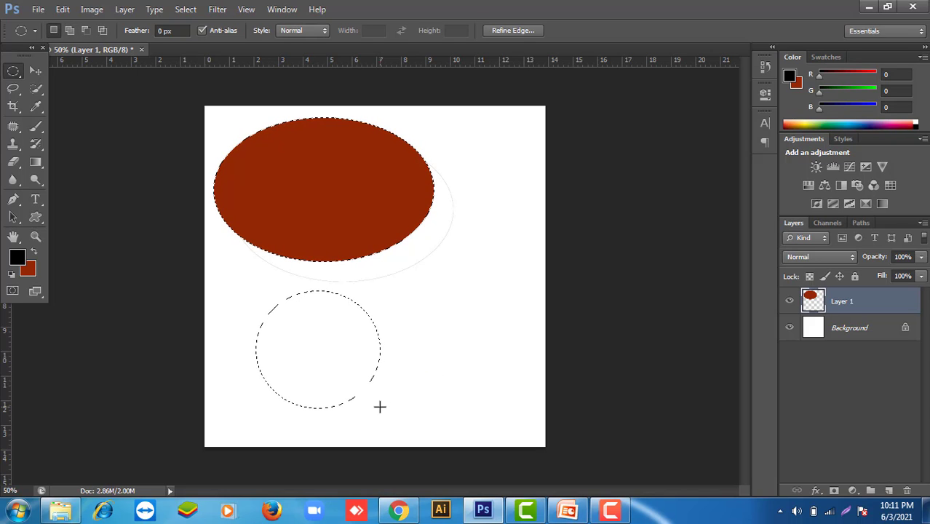
pyautogui.hotkey('ctrl', 'BackSpace')
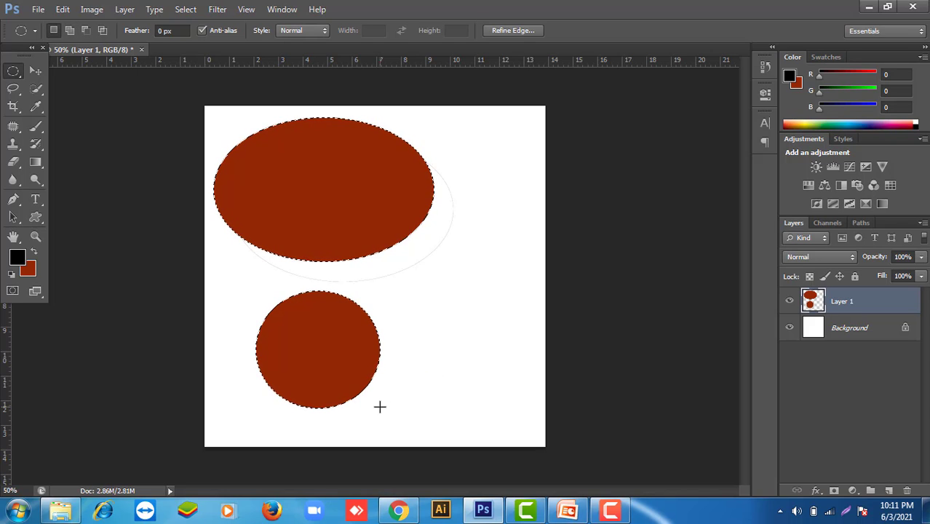
pyautogui.hotkey('alt', 'BackSpace')
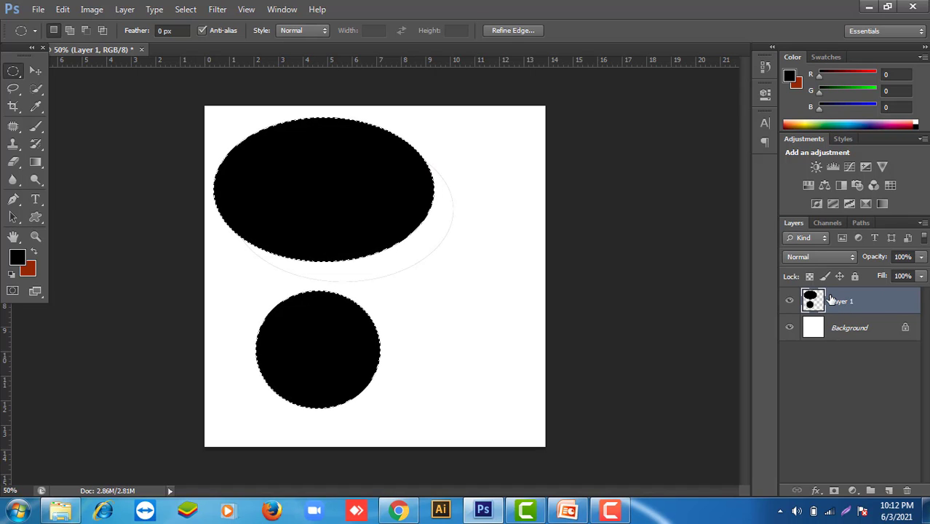
pyautogui.hotkey('ctrl', 'BackSpace')
pyautogui.hotkey('alt', 'BackSpace')
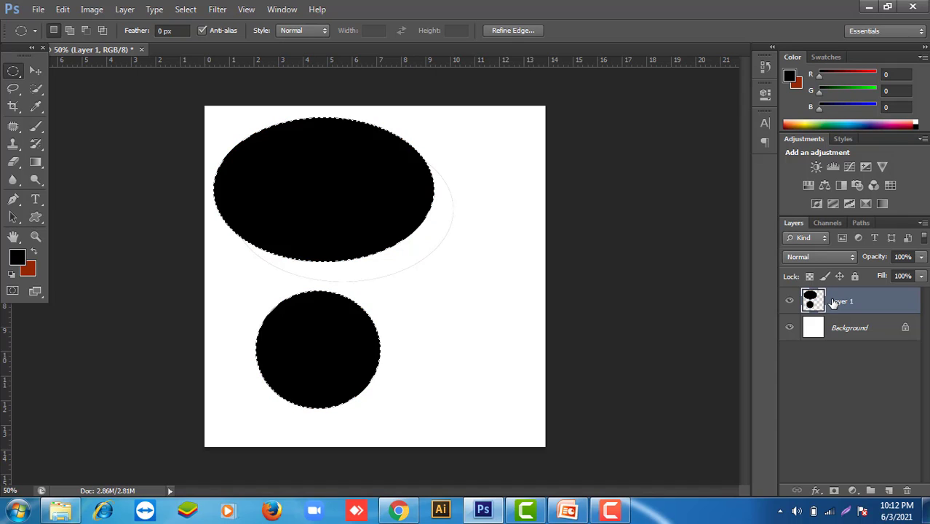
pyautogui.hotkey('ctrl', 'BackSpace')
pyautogui.hotkey('ctrl', 'z')
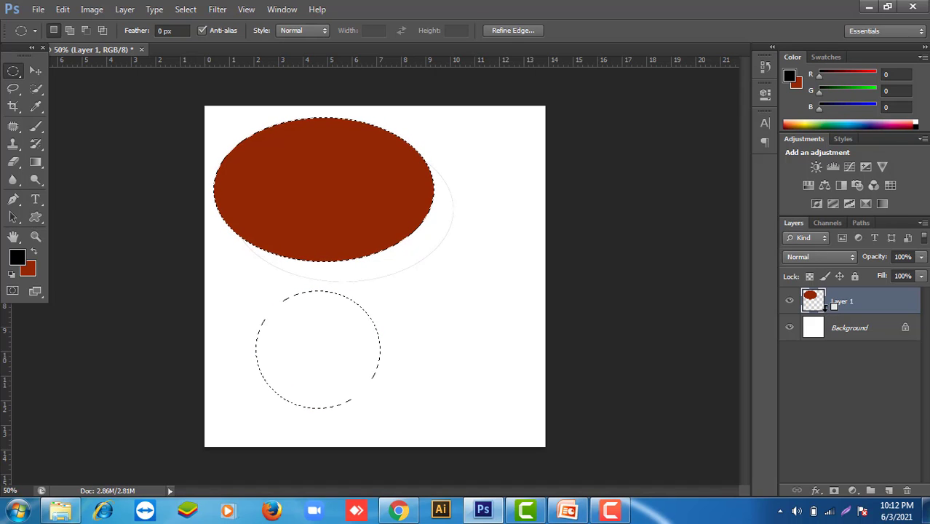
pyautogui.keyDown('ctrl'); pyautogui.click(828, 304); pyautogui.keyUp('ctrl')
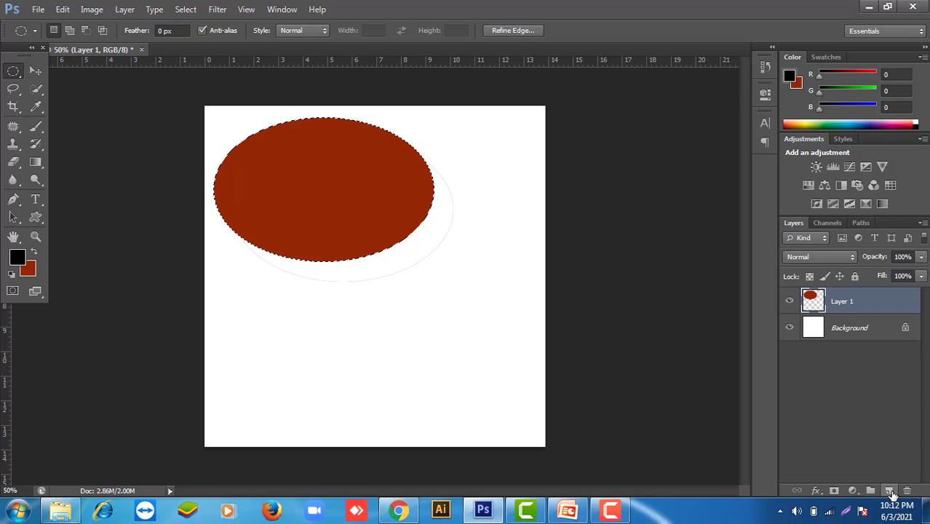
# Fill a small oval below the red ellipse with black on a new layer, then undo it
pyautogui.click(889, 491)
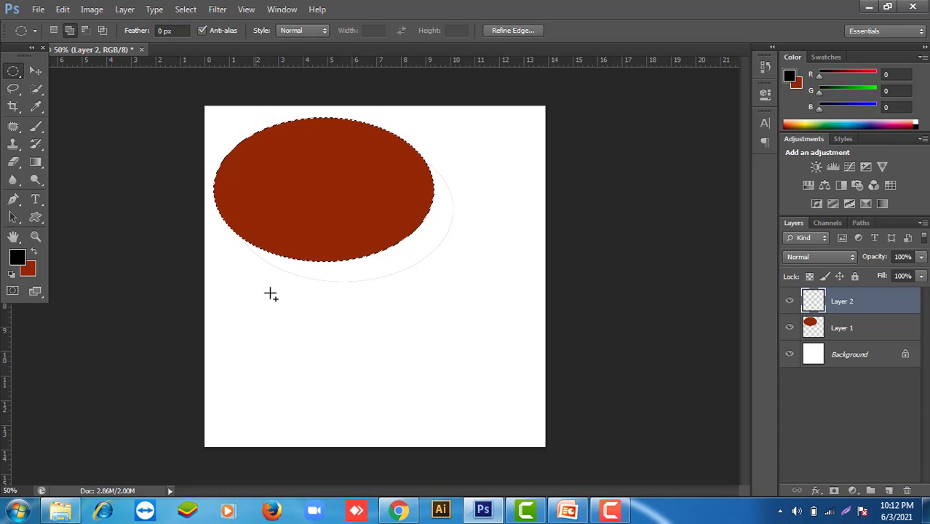
pyautogui.moveTo(257, 286); pyautogui.dragTo(323, 362)
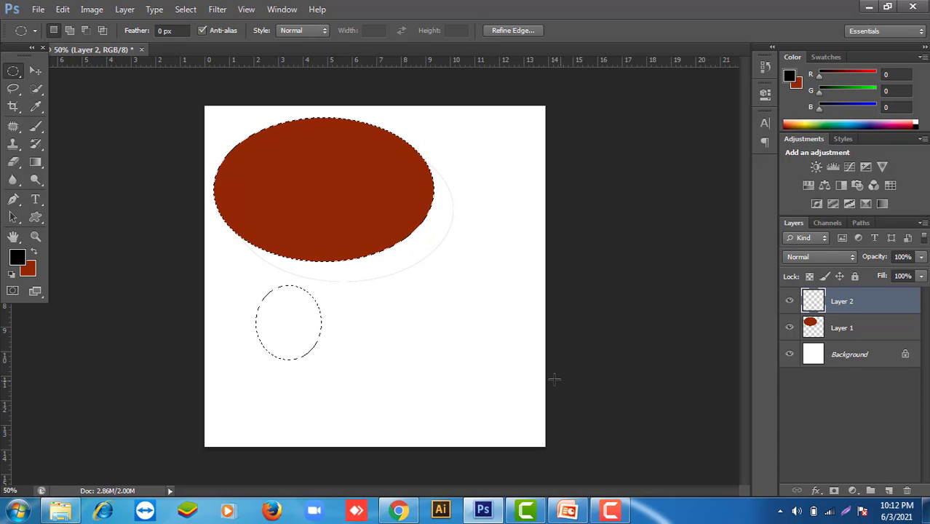
pyautogui.hotkey('alt', 'BackSpace')
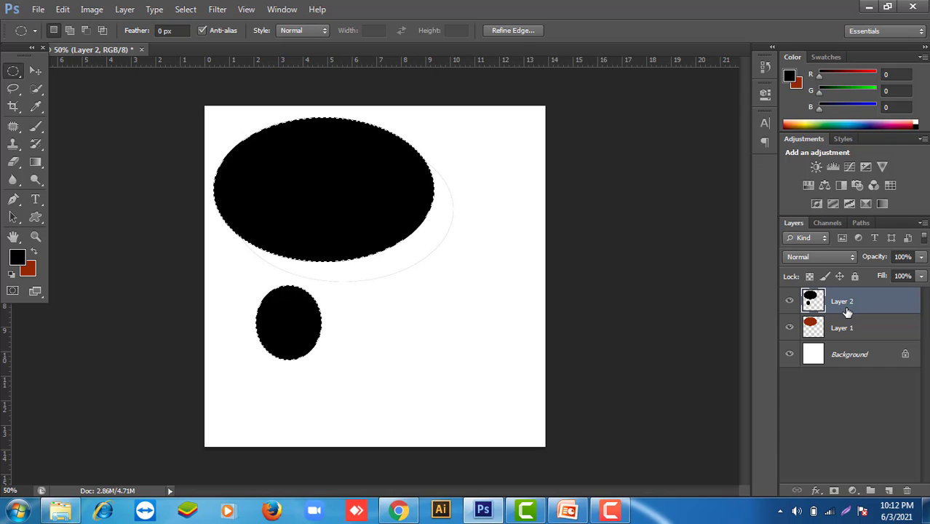
pyautogui.hotkey('ctrl', 'z')
pyautogui.hotkey('ctrl', 'z')
pyautogui.hotkey('ctrl', 'alt', 'z')
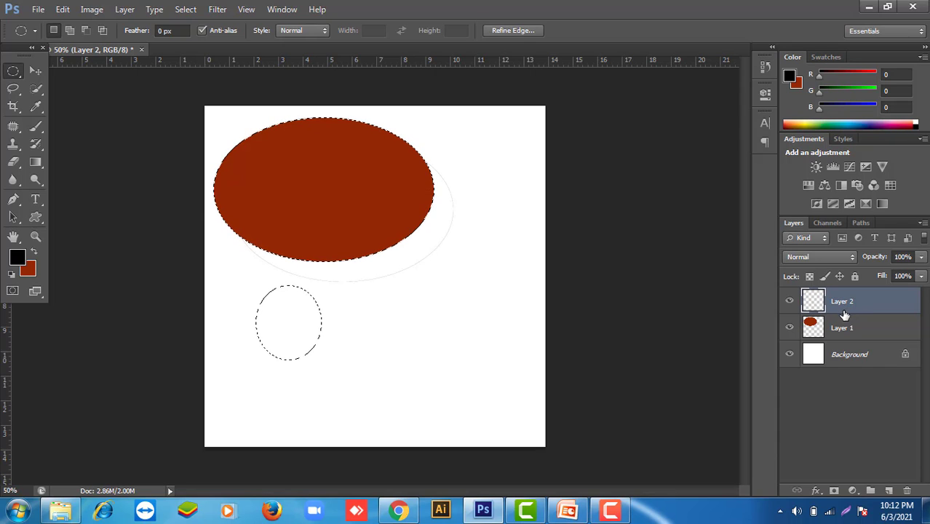
pyautogui.hotkey('ctrl', 'alt', 'z')
pyautogui.hotkey('ctrl', 'alt', 'z')
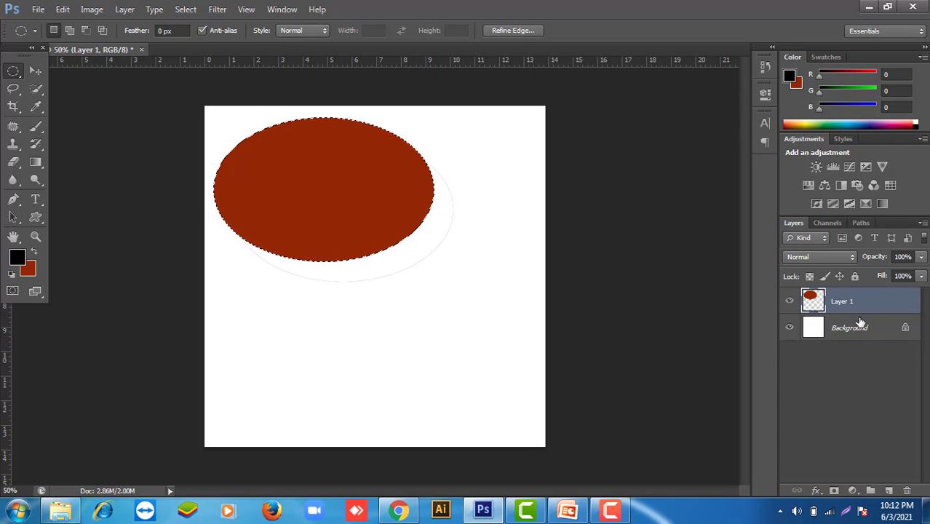
# On a new layer above Layer 1, fill a larger oval below the red ellipse with black
pyautogui.click(863, 321)
pyautogui.click(866, 307)
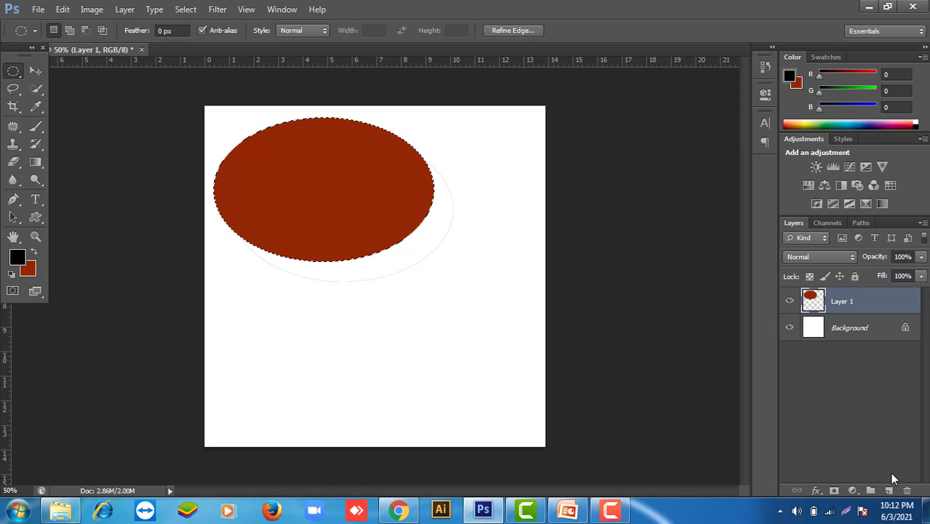
pyautogui.click(888, 491)
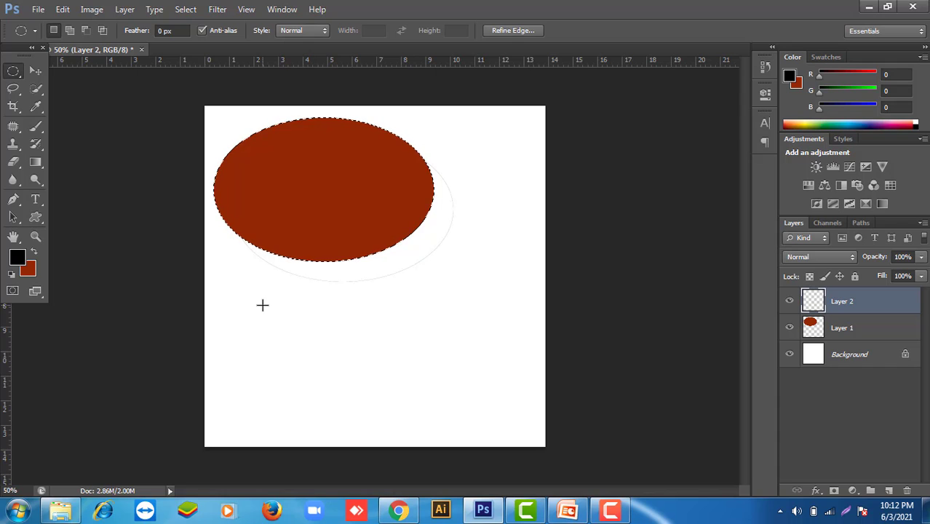
pyautogui.moveTo(251, 298); pyautogui.dragTo(405, 403)
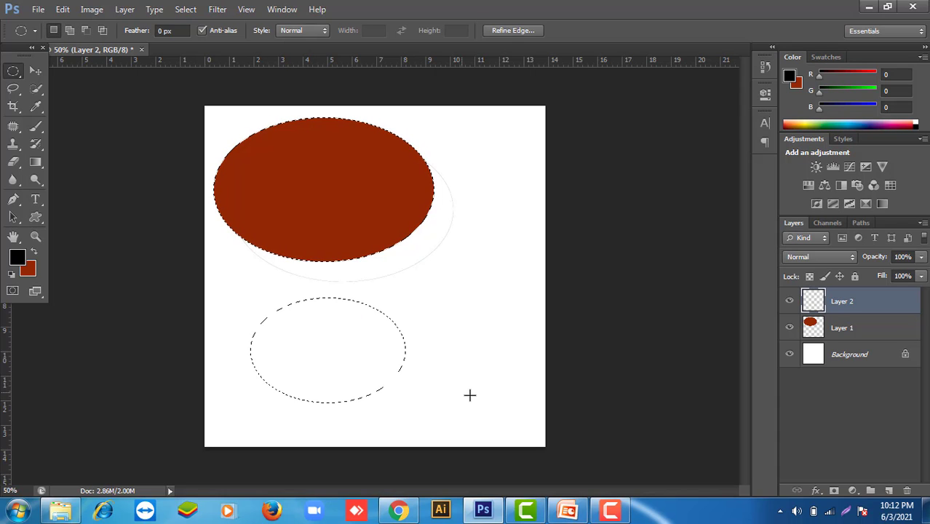
pyautogui.hotkey('alt', 'BackSpace')
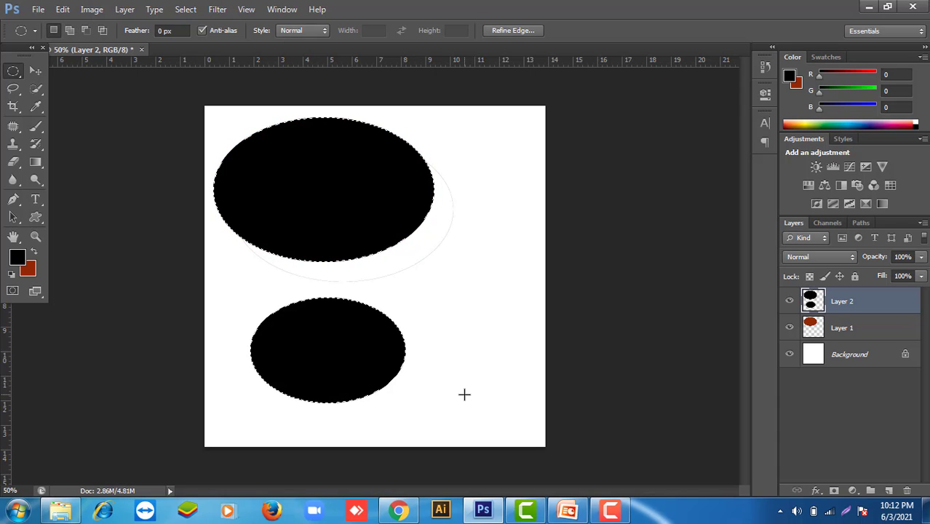
# Delete the black oval fill from Layer 2, then open and dismiss Layer 1's context menu
pyautogui.click(844, 326)
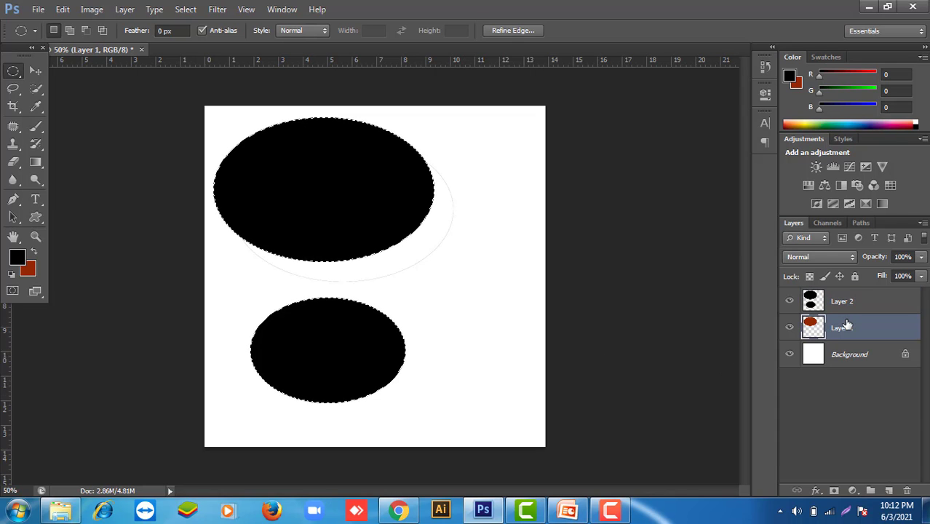
pyautogui.click(844, 303)
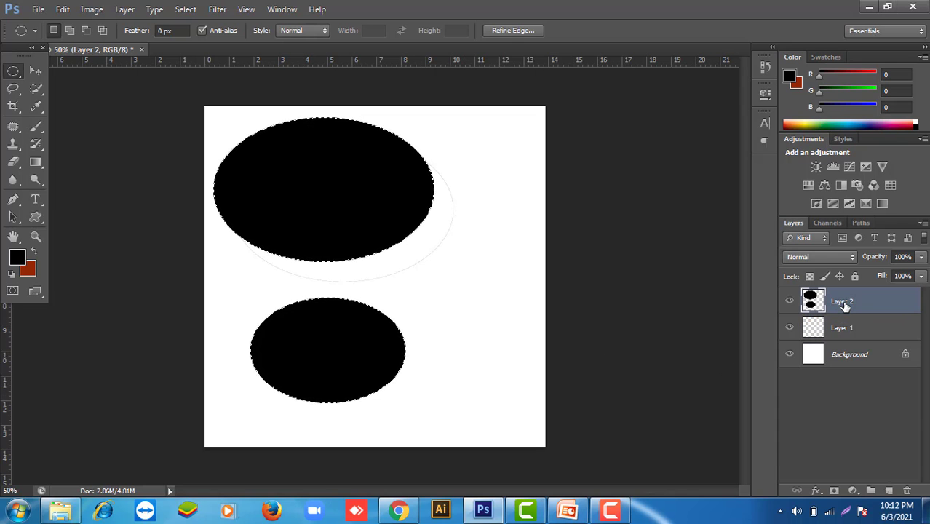
pyautogui.press('Delete')
pyautogui.click(846, 332)
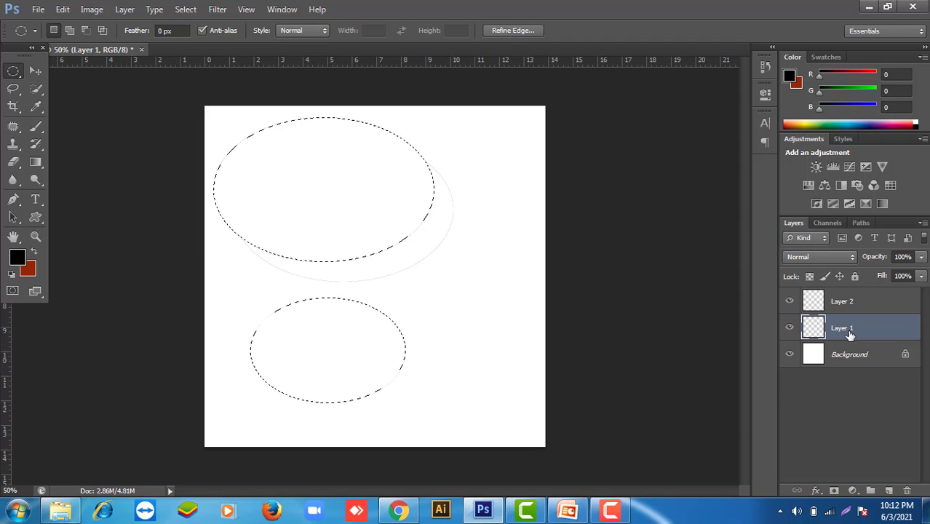
pyautogui.rightClick(831, 328)
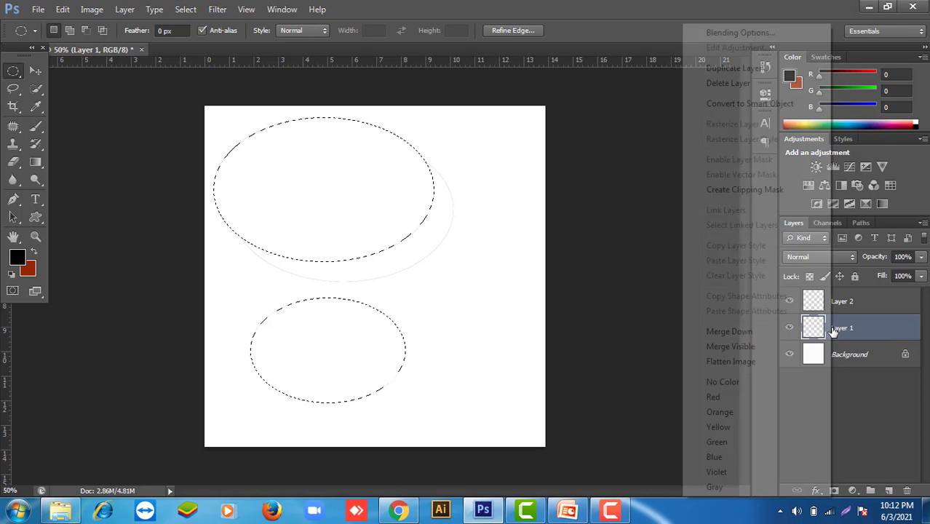
pyautogui.click(878, 328)
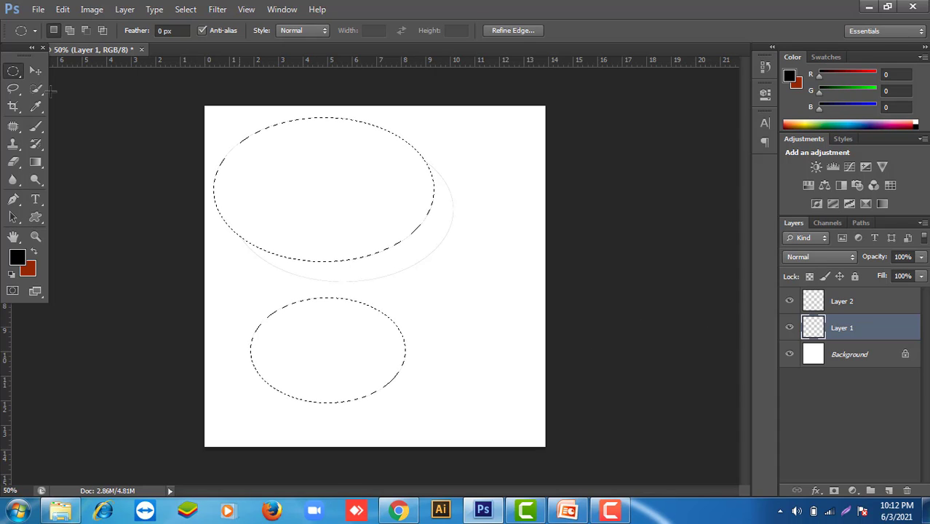
# Deselect the ovals and delete Layer 1 and Layer 2, leaving only the Background
pyautogui.hotkey('ctrl', 'd')
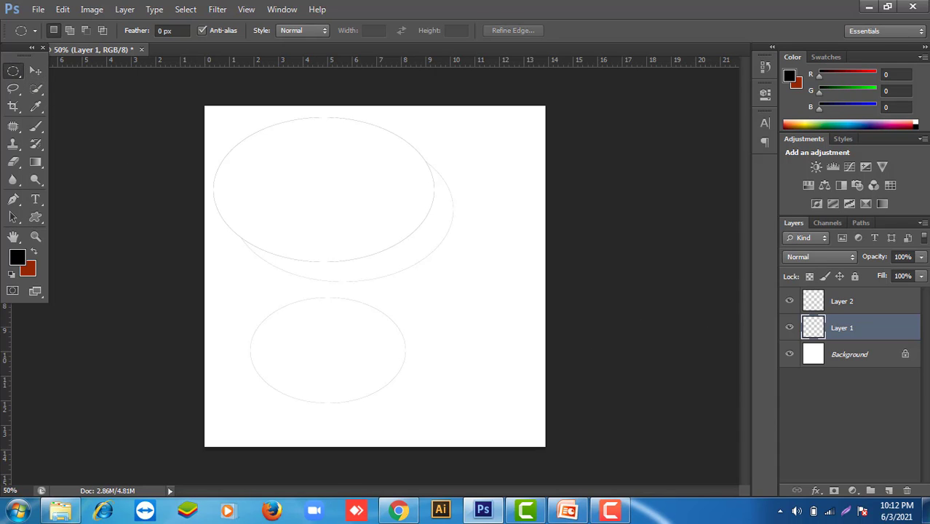
pyautogui.press('Delete')
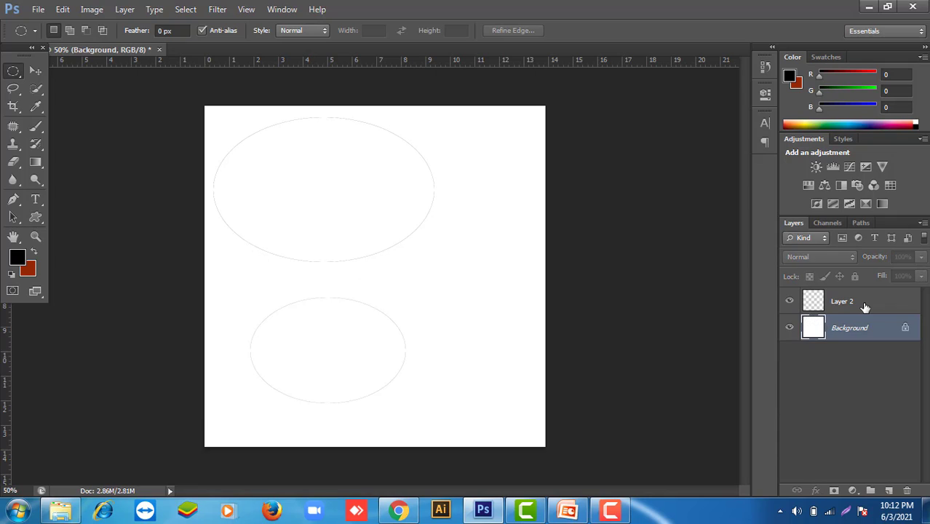
pyautogui.click(861, 307)
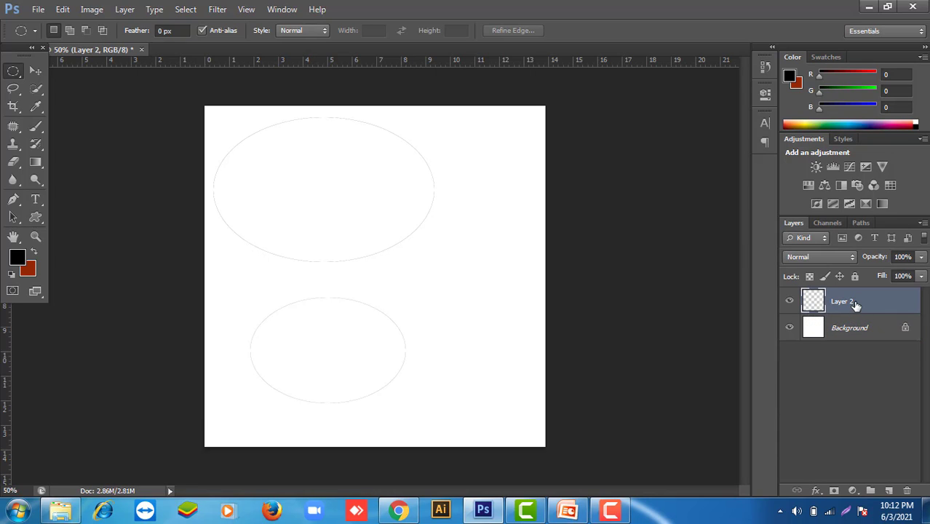
pyautogui.press('Delete')
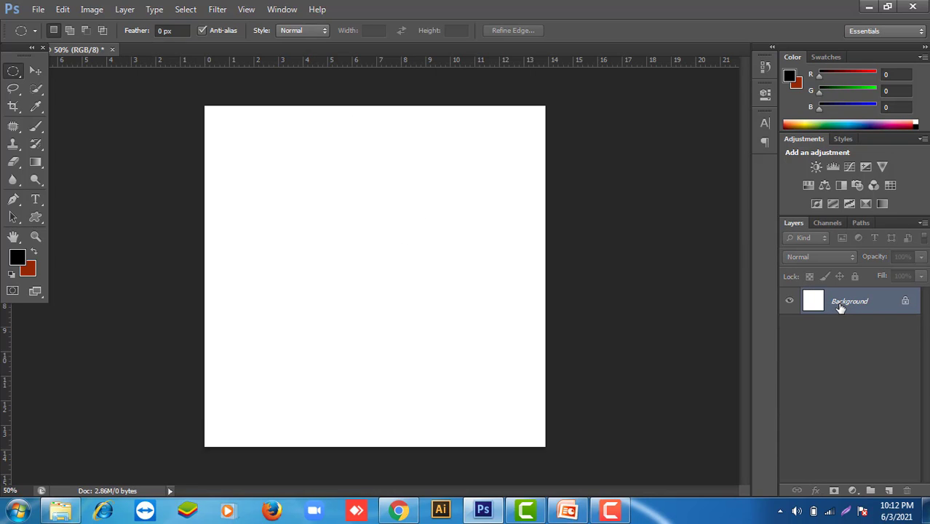
pyautogui.hotkey('ctrl', 'z')
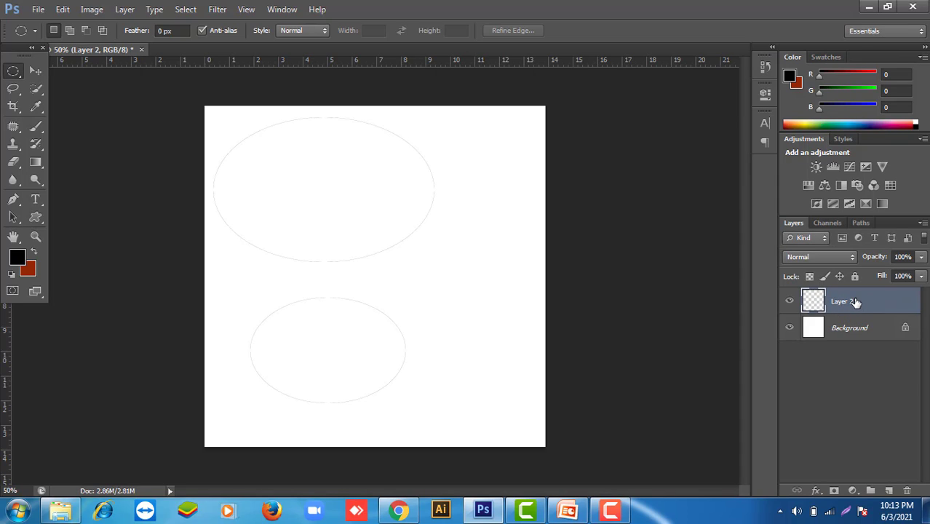
pyautogui.click(851, 328)
pyautogui.click(849, 306)
pyautogui.press('Delete')
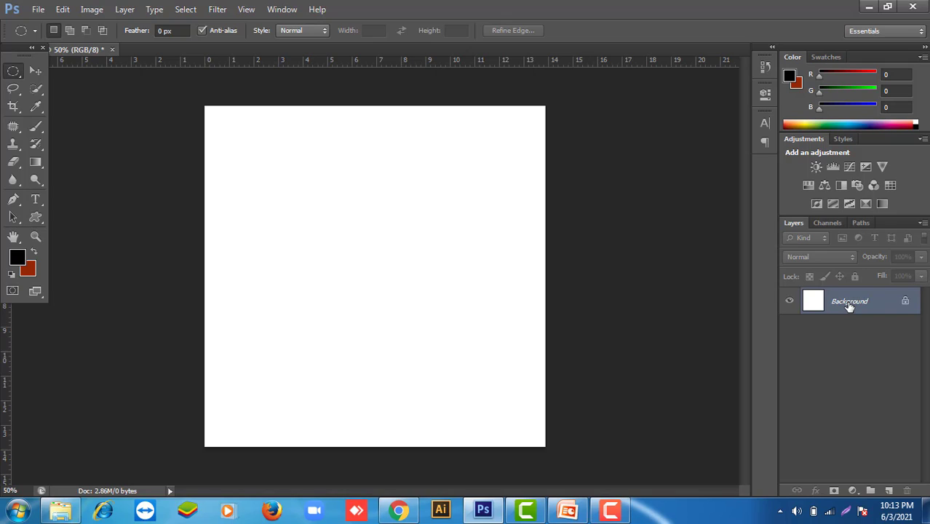
# On a new Layer 1, fill an oval selection near the top left with black
pyautogui.click(889, 491)
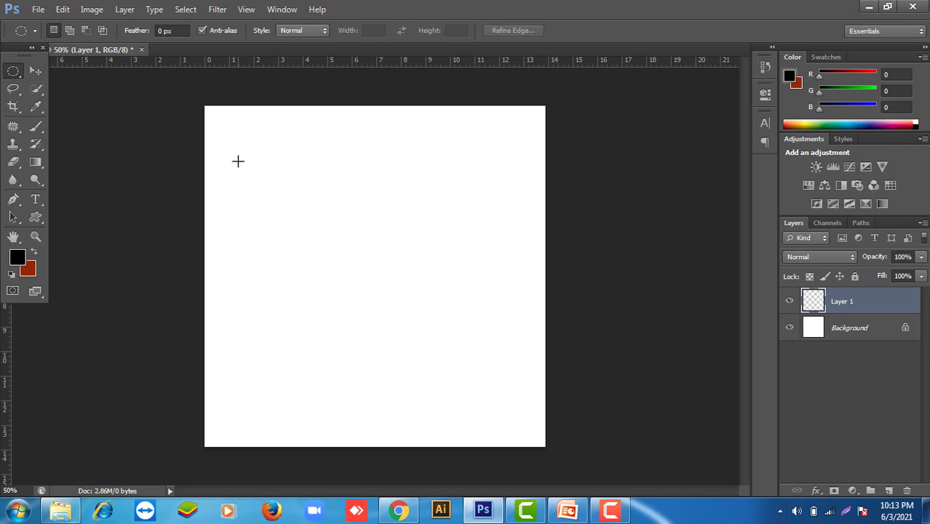
pyautogui.moveTo(231, 139); pyautogui.dragTo(405, 228)
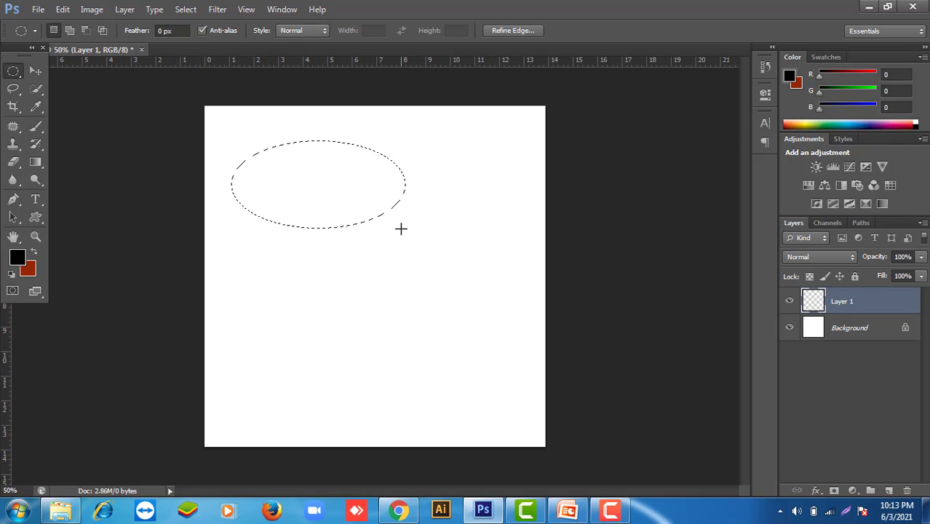
pyautogui.hotkey('alt', 'BackSpace')
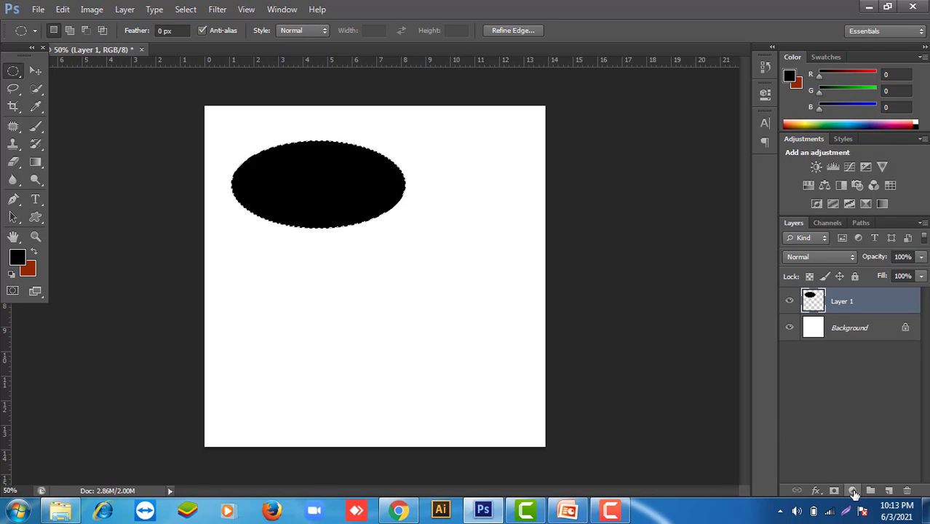
pyautogui.hotkey('ctrl', 'd')
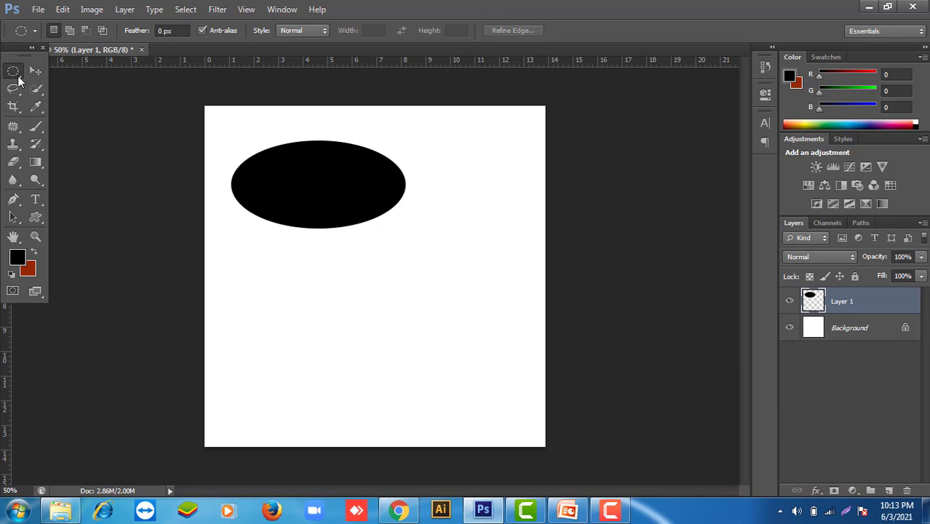
# Move the black ellipse to the top centre of the canvas and add an empty Layer 2
pyautogui.click(35, 70)
pyautogui.moveTo(331, 208)
pyautogui.mouseDown()
pyautogui.moveTo(387, 189)
pyautogui.moveTo(321, 177)
pyautogui.mouseUp()
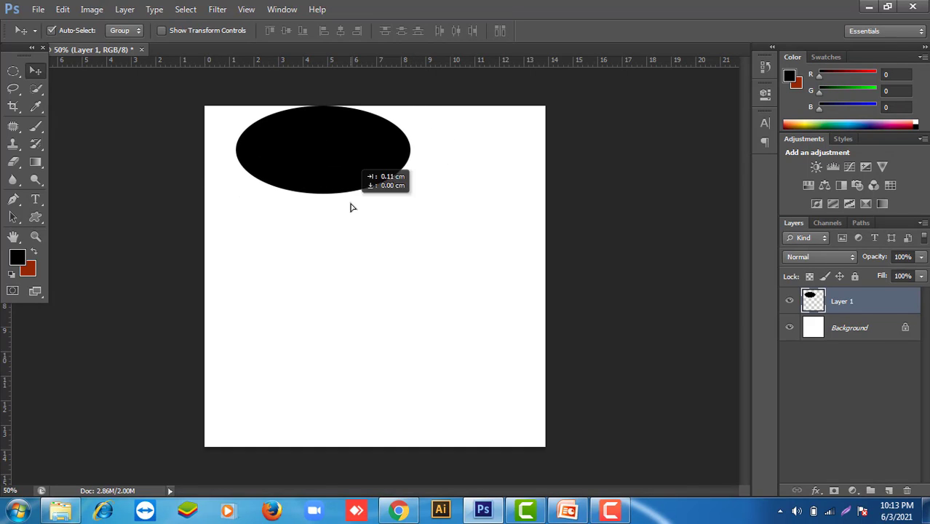
pyautogui.moveTo(320, 177); pyautogui.dragTo(337, 186)
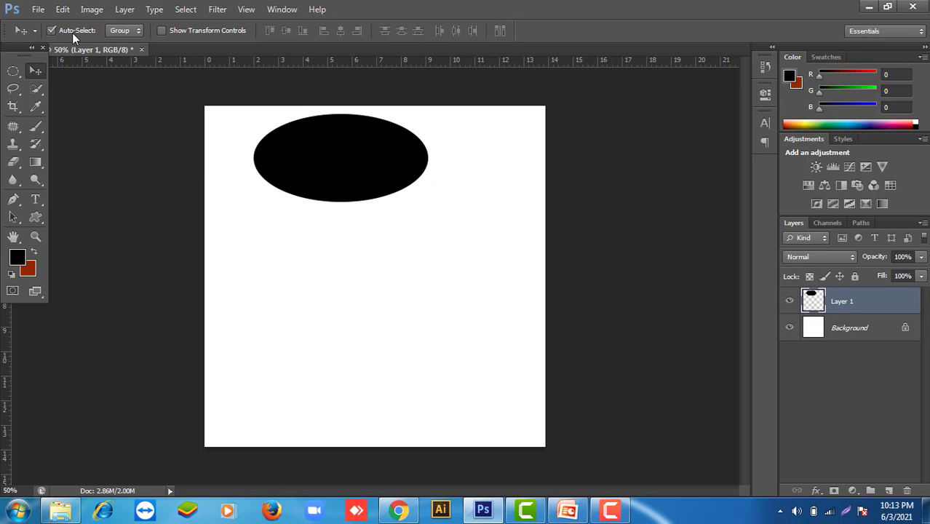
pyautogui.click(249, 250)
pyautogui.click(354, 151)
pyautogui.click(889, 490)
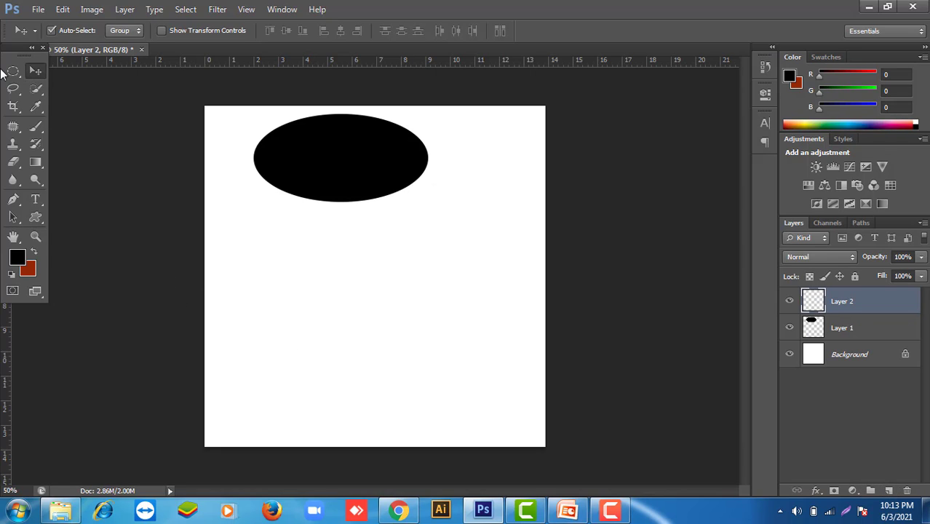
# Fill a circle below the black ellipse's left side with red-brown on Layer 2
pyautogui.click(13, 71)
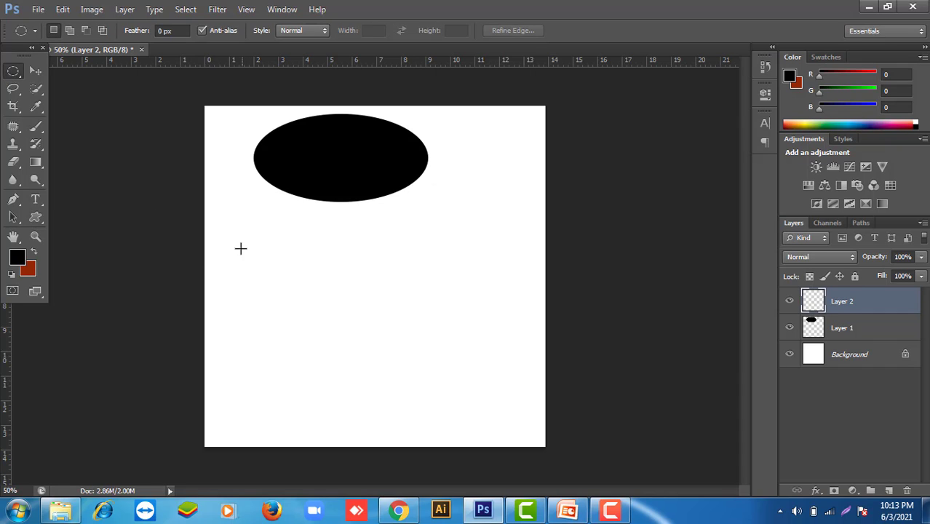
pyautogui.moveTo(240, 227); pyautogui.dragTo(371, 356)
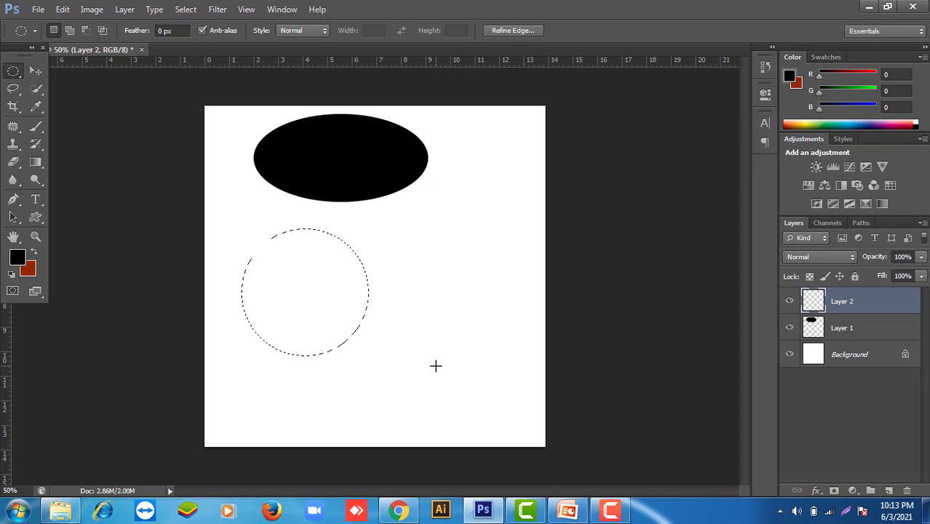
pyautogui.hotkey('ctrl', 'BackSpace')
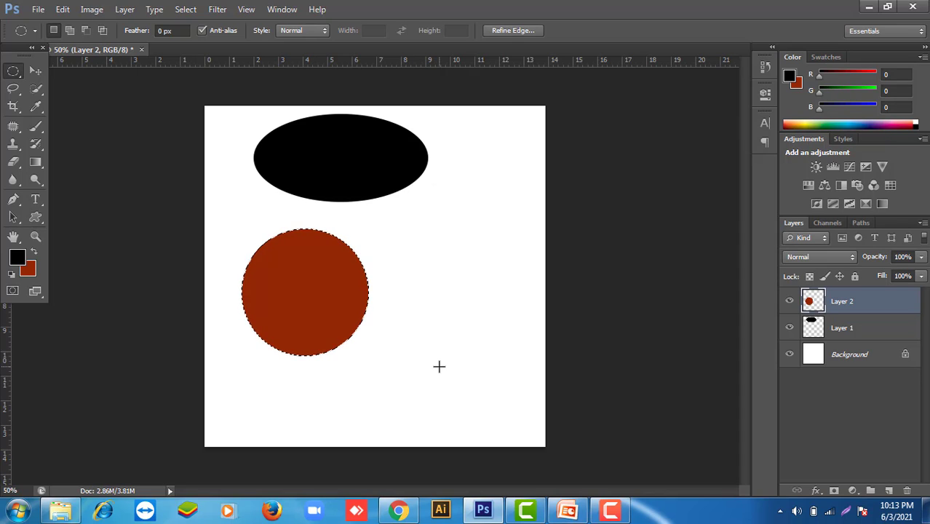
pyautogui.click(849, 335)
pyautogui.click(847, 307)
# Deselect the red circle, add Layer 3, and mark a tiny oval to its right
pyautogui.click(470, 269)
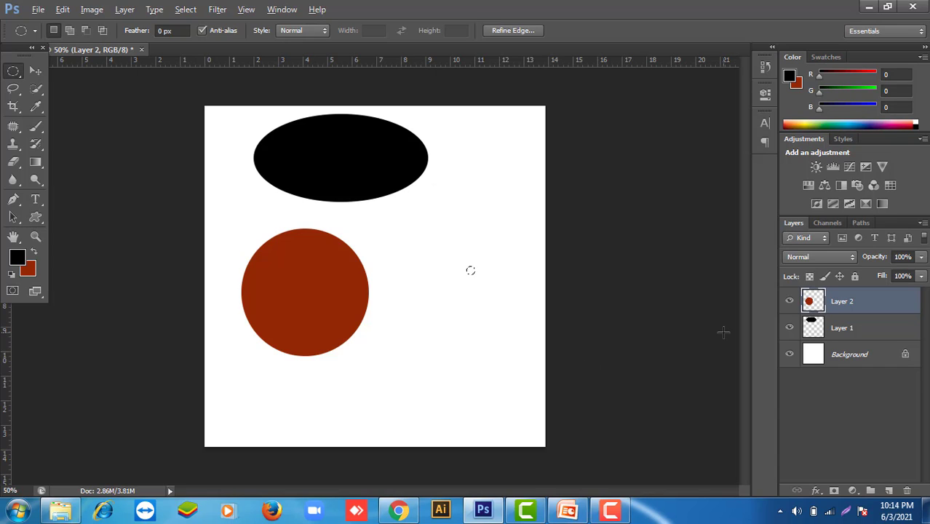
pyautogui.press('alt')
pyautogui.hotkey('ctrl', 'shift', 'd')
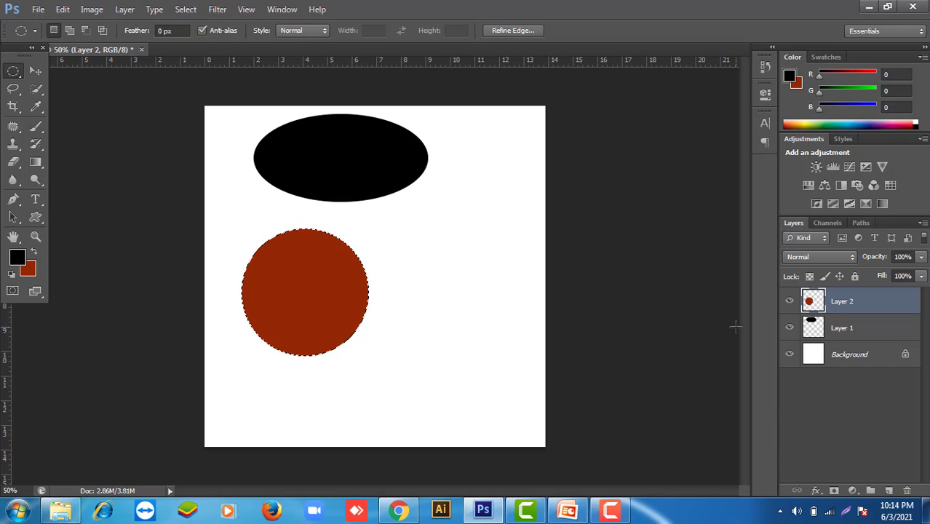
pyautogui.hotkey('ctrl', 'd')
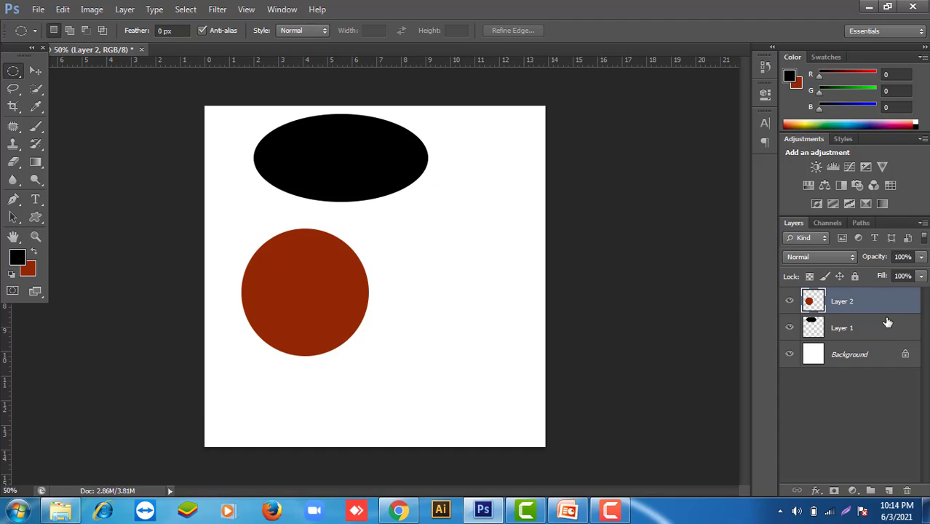
pyautogui.click(889, 490)
pyautogui.moveTo(469, 286); pyautogui.dragTo(473, 289)
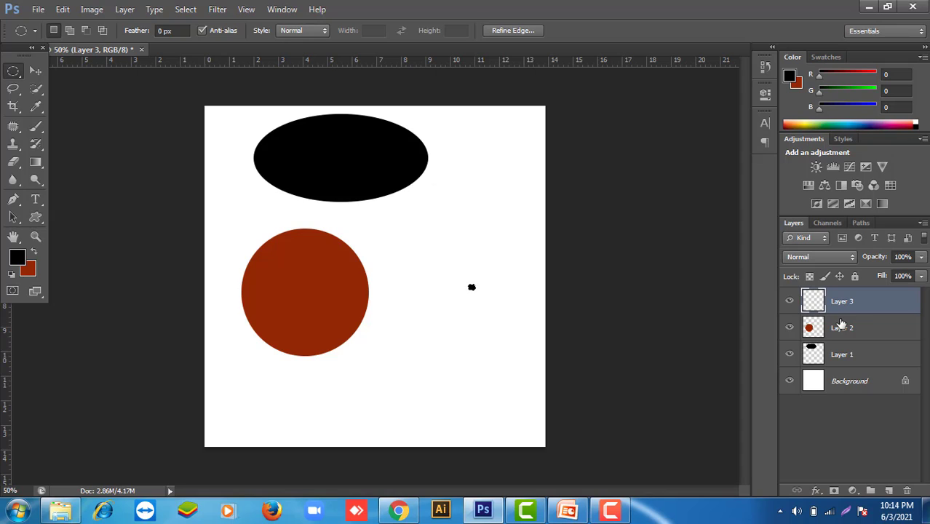
# Make Layer 3 active and add a new Layer 4 above it
pyautogui.click(35, 71)
pyautogui.click(473, 320)
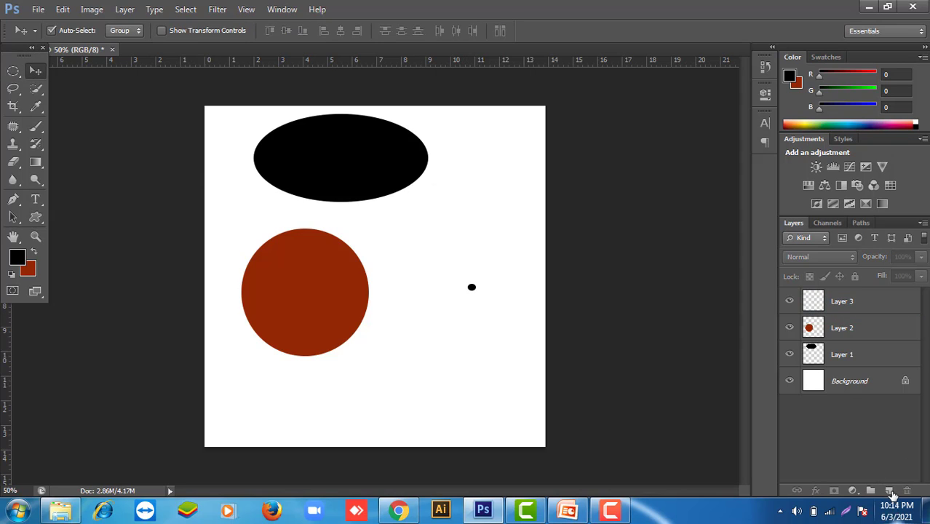
pyautogui.click(863, 301)
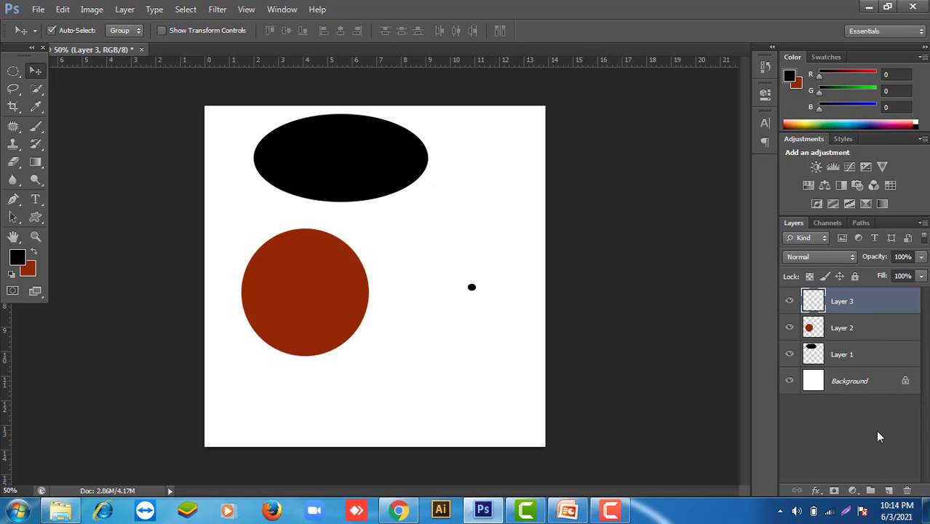
pyautogui.click(888, 491)
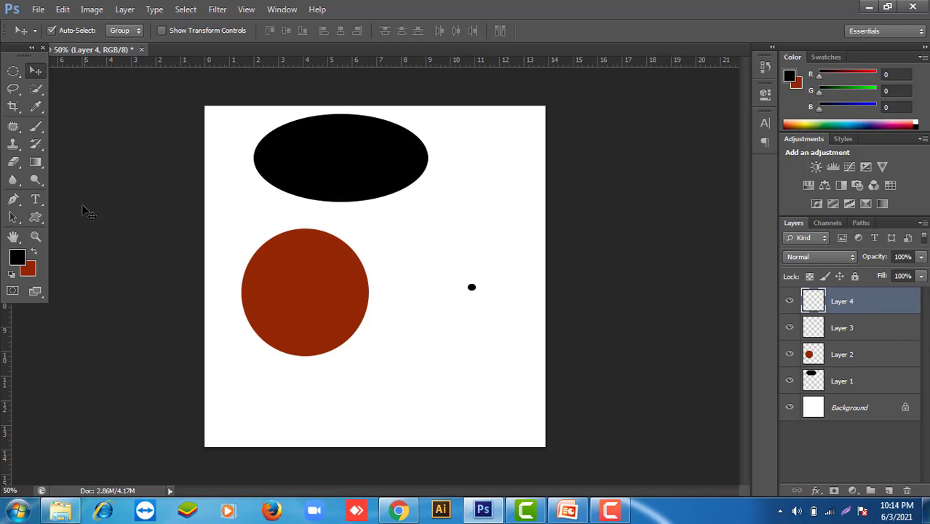
pyautogui.click(13, 71)
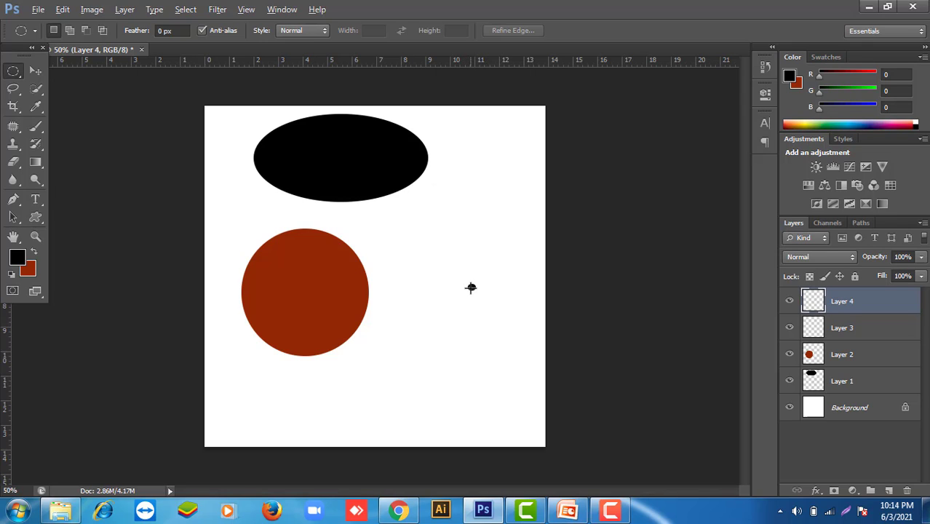
# Fill a circle centred on the black dot with brown, after discarding two trial selections
pyautogui.moveTo(471, 287); pyautogui.dragTo(533, 373)
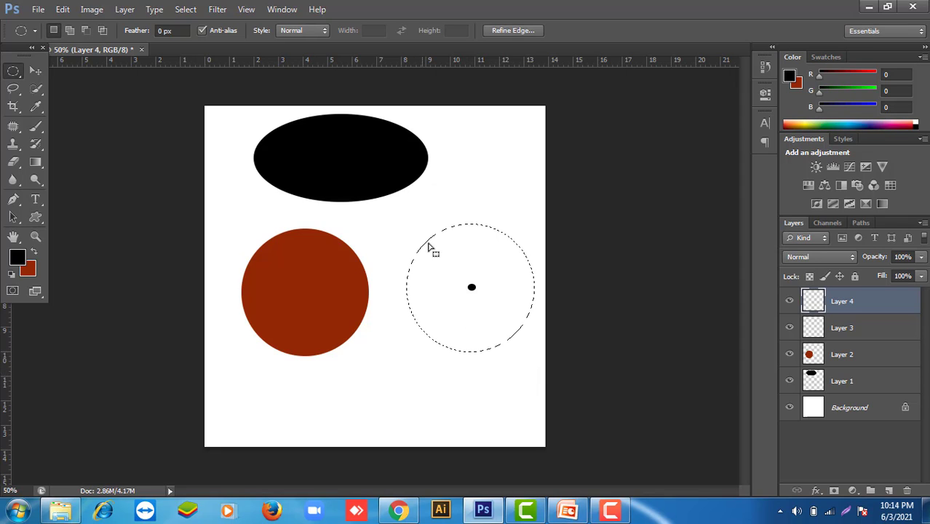
pyautogui.hotkey('ctrl', 'd')
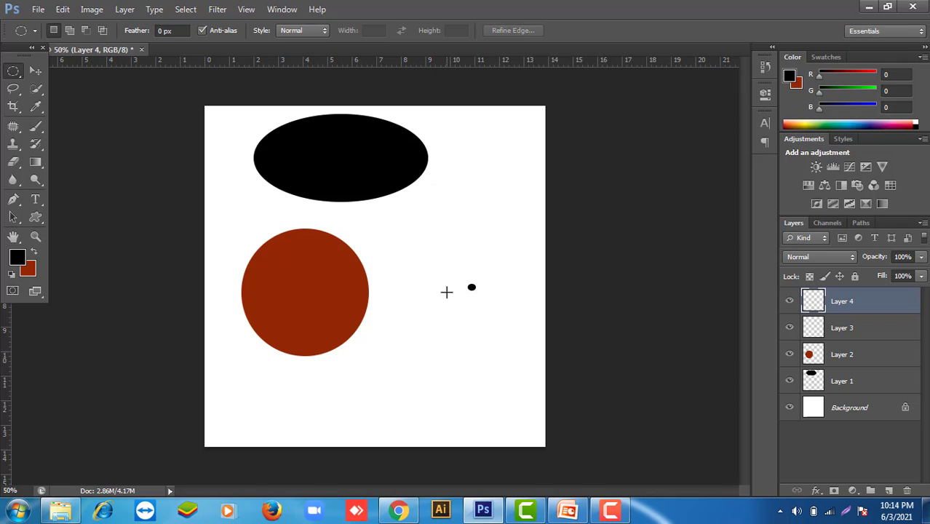
pyautogui.moveTo(461, 280); pyautogui.dragTo(604, 474)
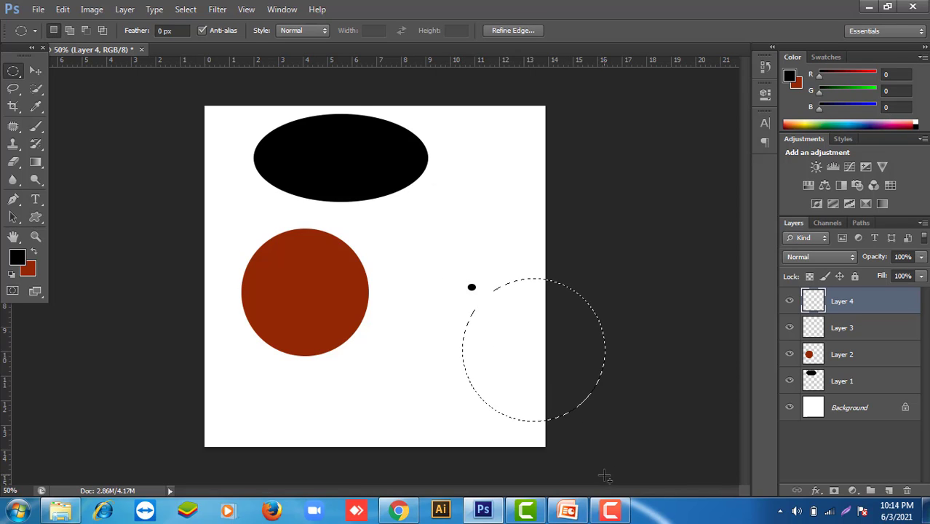
pyautogui.hotkey('ctrl', 'd')
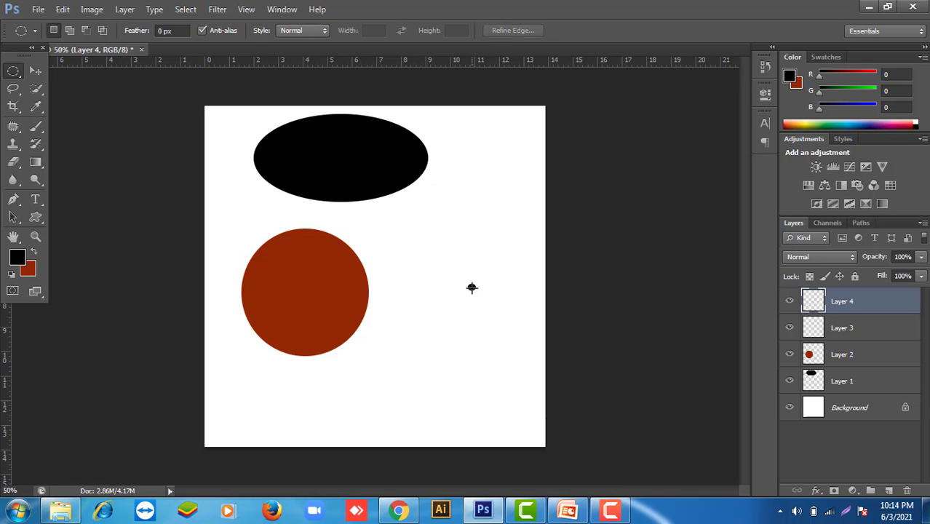
pyautogui.moveTo(472, 288); pyautogui.dragTo(521, 342)
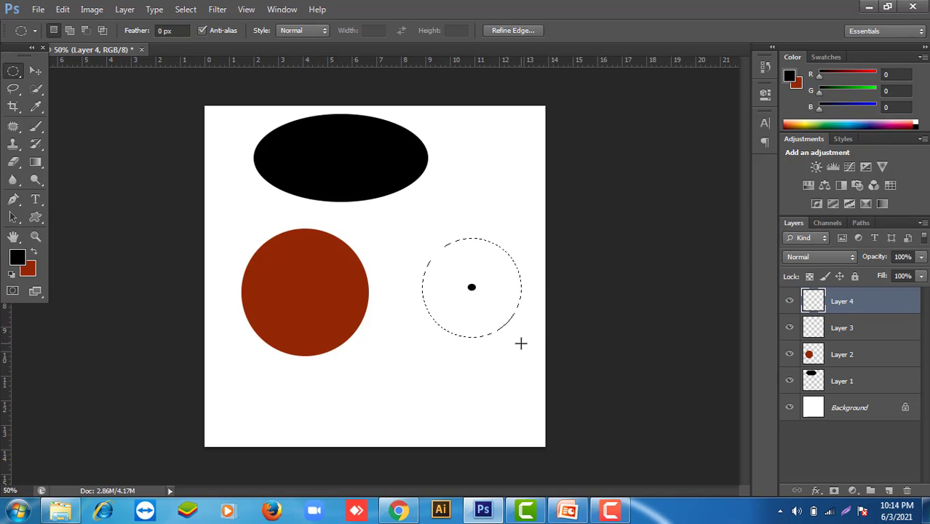
pyautogui.hotkey('alt', 'BackSpace')
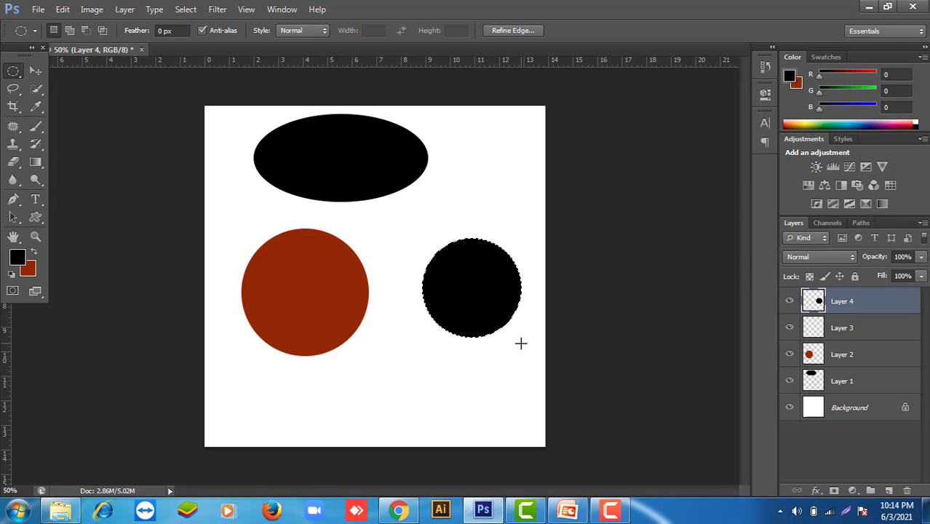
pyautogui.hotkey('ctrl', 'BackSpace')
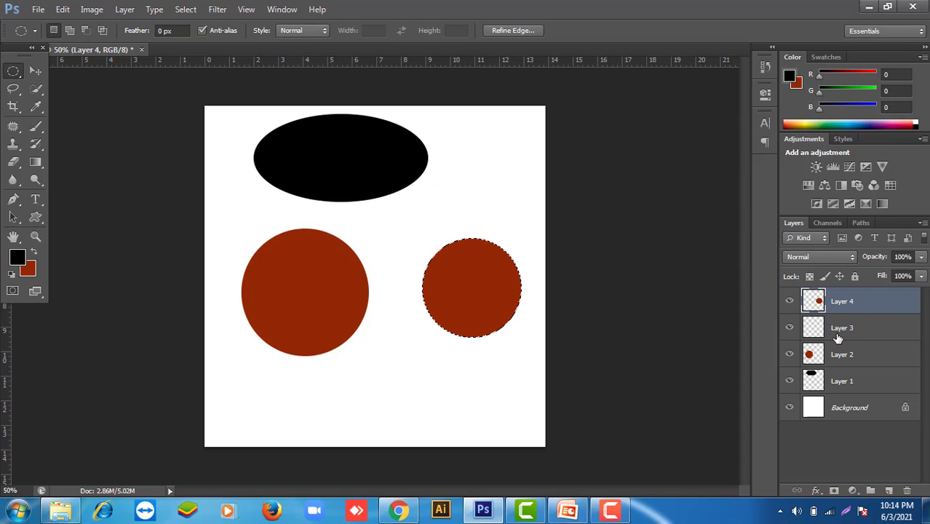
# Deselect the right circle and move Layer 4 below Layer 3 with Ctrl+[
pyautogui.hotkey('ctrl', 'd')
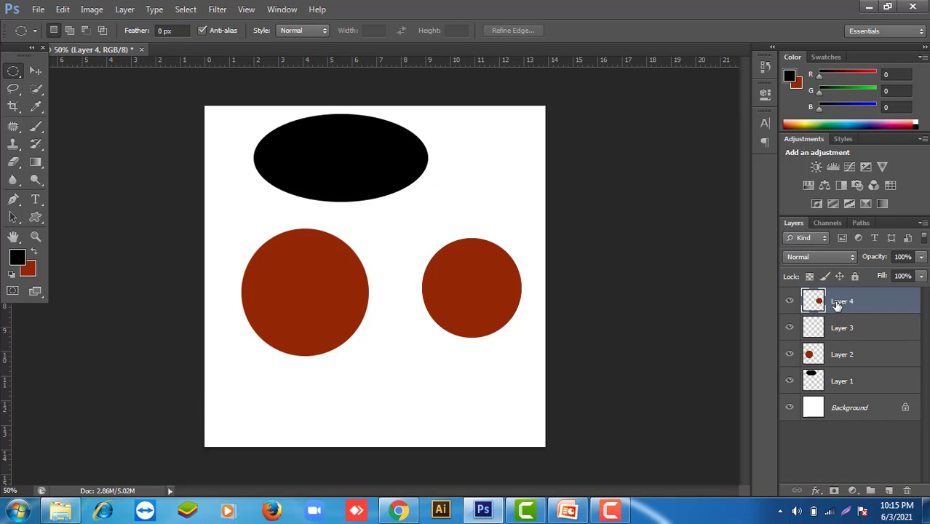
pyautogui.hotkey('ctrl', '[')
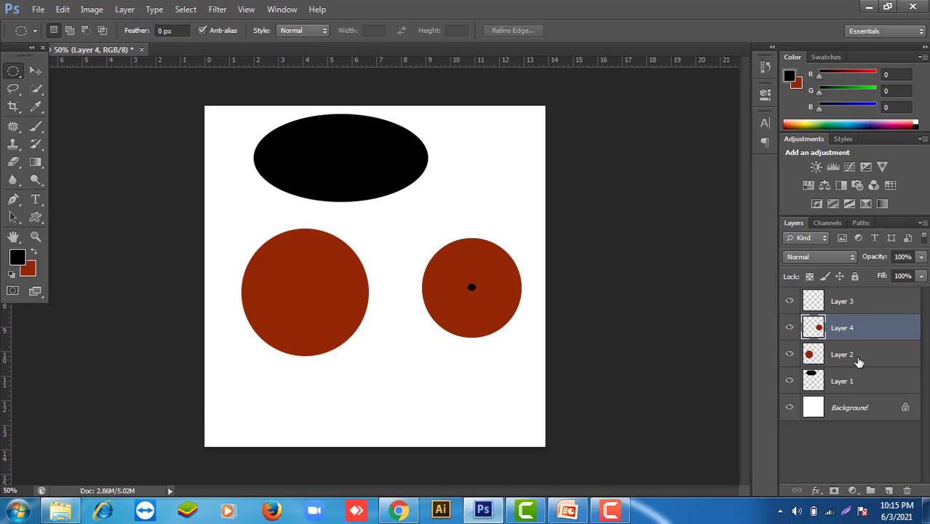
pyautogui.click(856, 356)
pyautogui.click(860, 325)
pyautogui.hotkey('ctrl', '[')
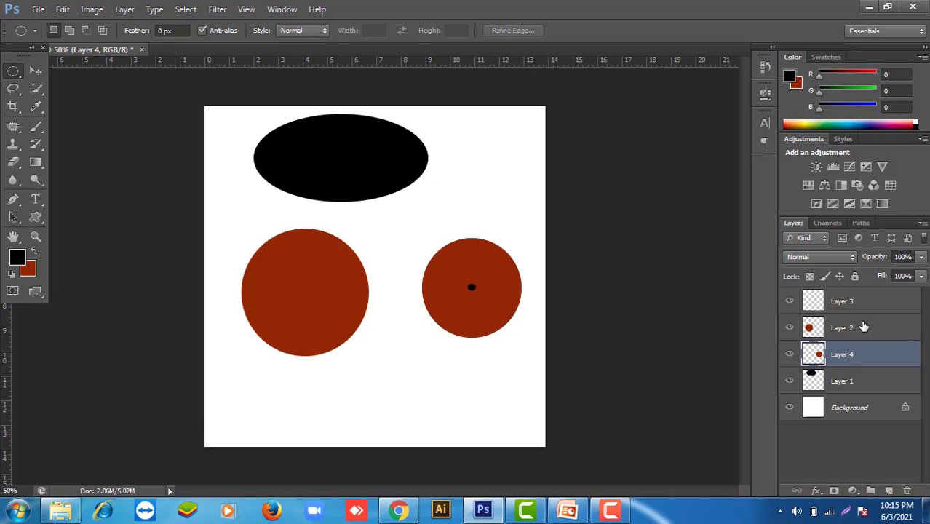
pyautogui.hotkey('ctrl', ']')
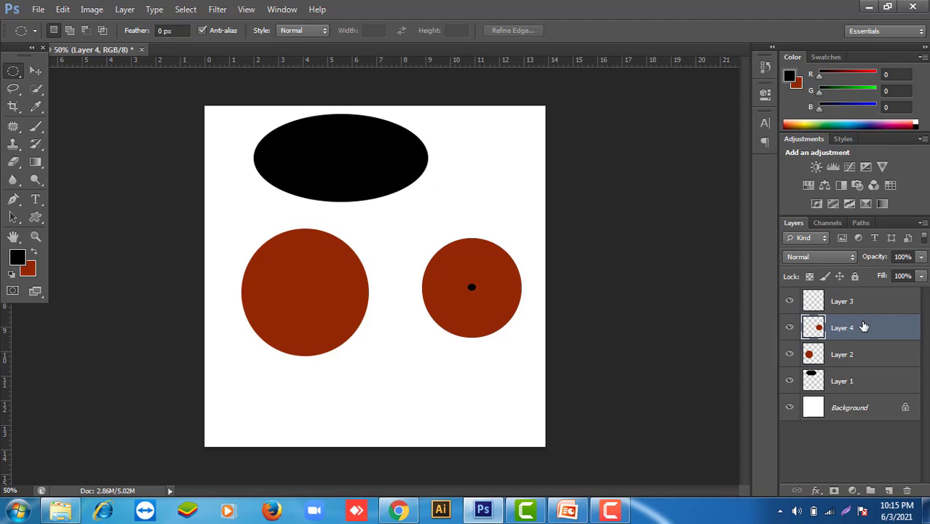
pyautogui.hotkey('ctrl', ']')
pyautogui.hotkey('ctrl', '[')
pyautogui.hotkey('ctrl', ']')
pyautogui.hotkey('ctrl', '[')
pyautogui.hotkey('alt', ']')
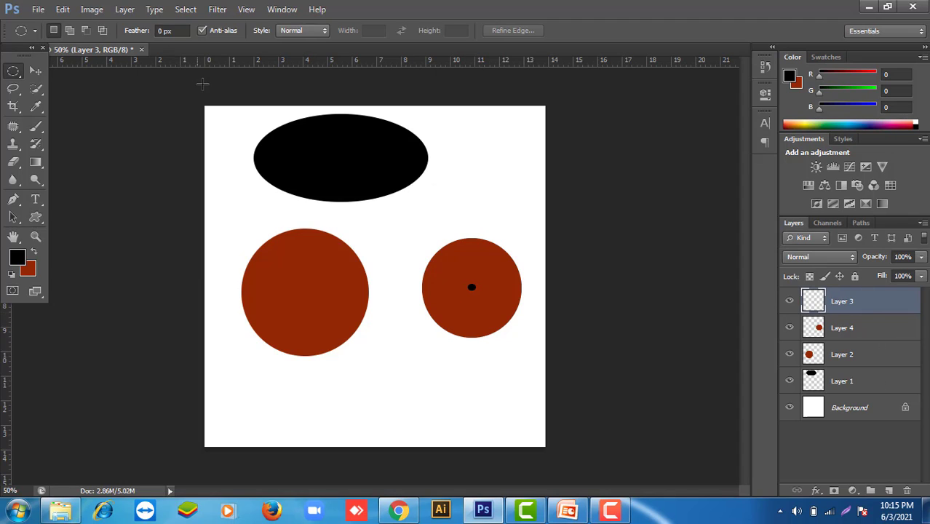
# Minimise Photoshop and the presentation, select the hummingbird image file, then return to Photoshop
pyautogui.click(868, 8)
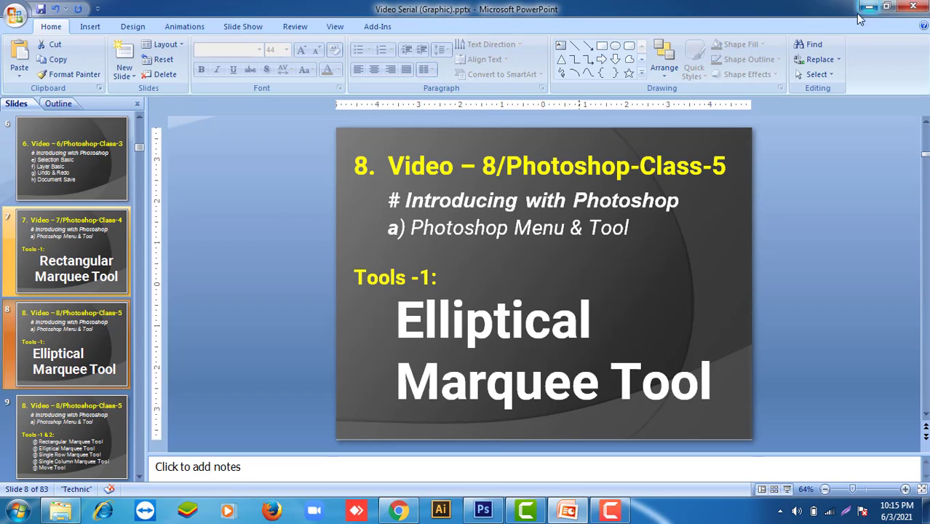
pyautogui.click(870, 8)
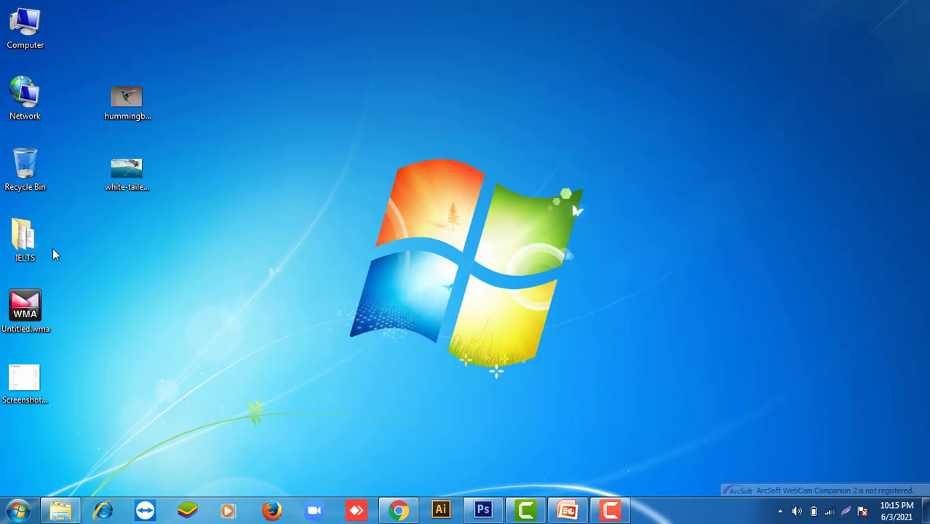
pyautogui.click(124, 102)
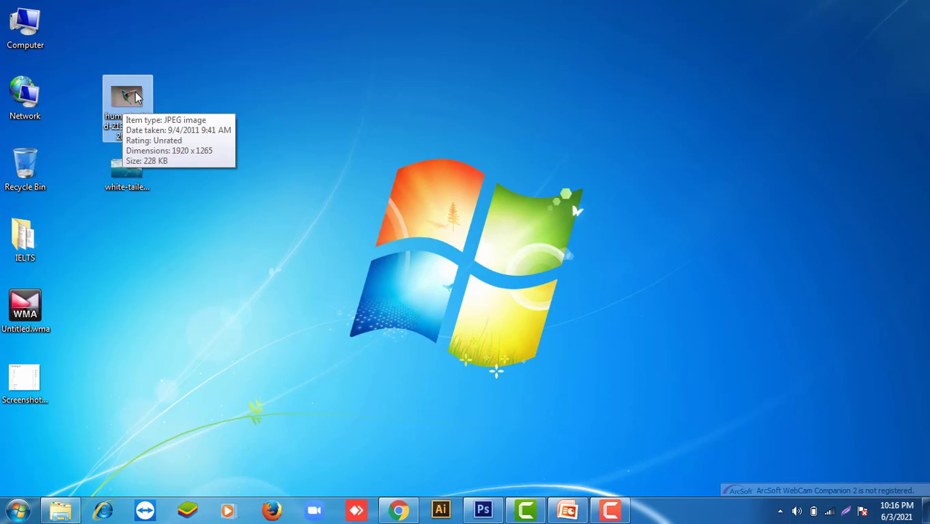
pyautogui.click(483, 510)
pyautogui.click(37, 9)
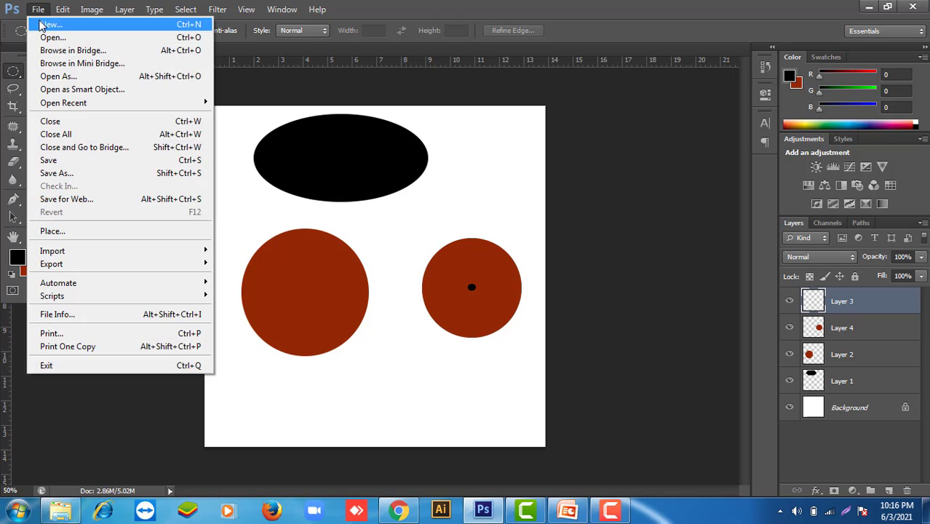
pyautogui.click(48, 37)
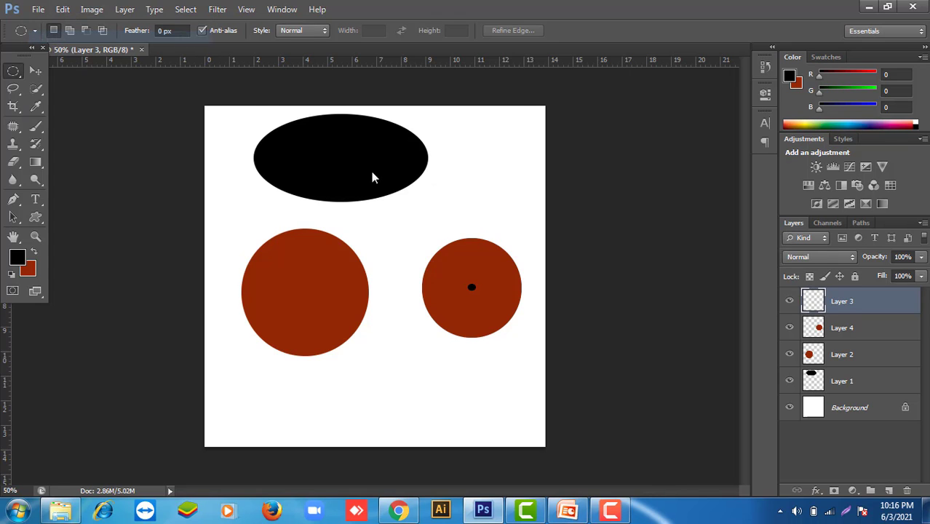
pyautogui.click(542, 205)
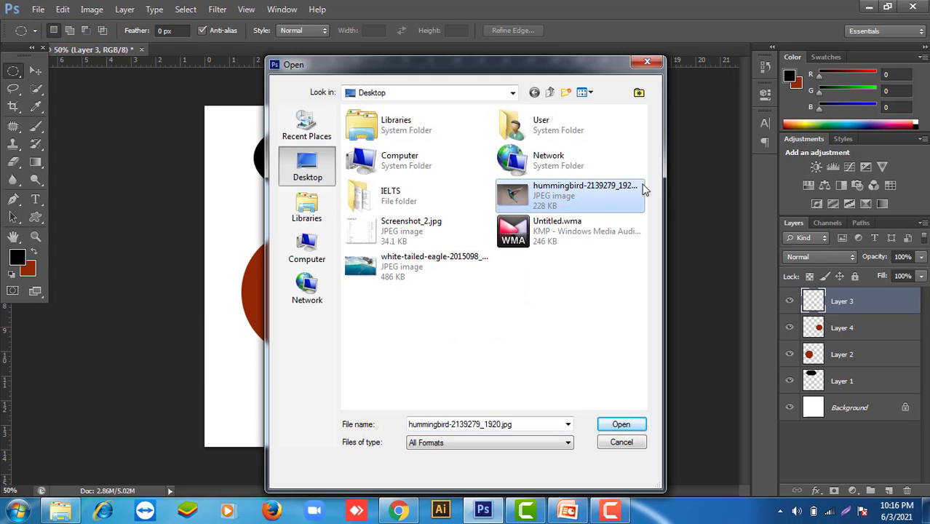
pyautogui.click(620, 426)
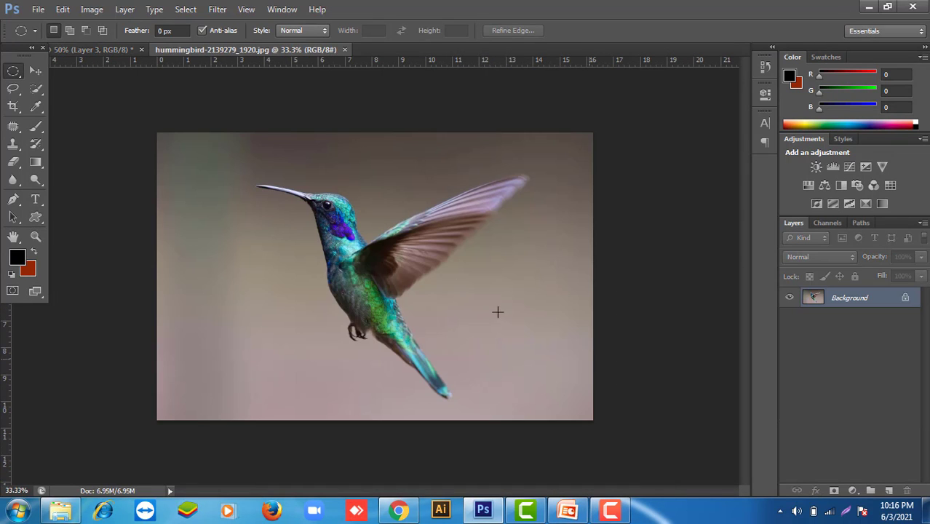
pyautogui.click(345, 50)
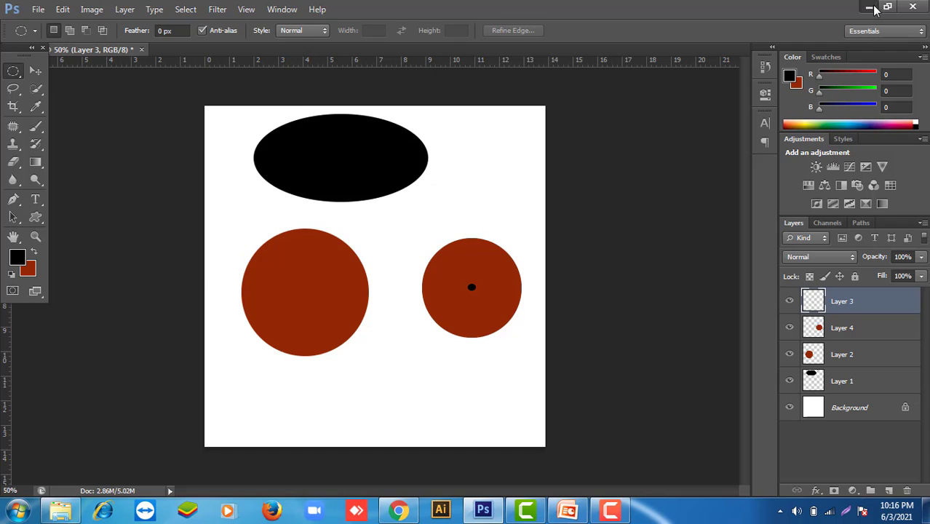
pyautogui.click(868, 7)
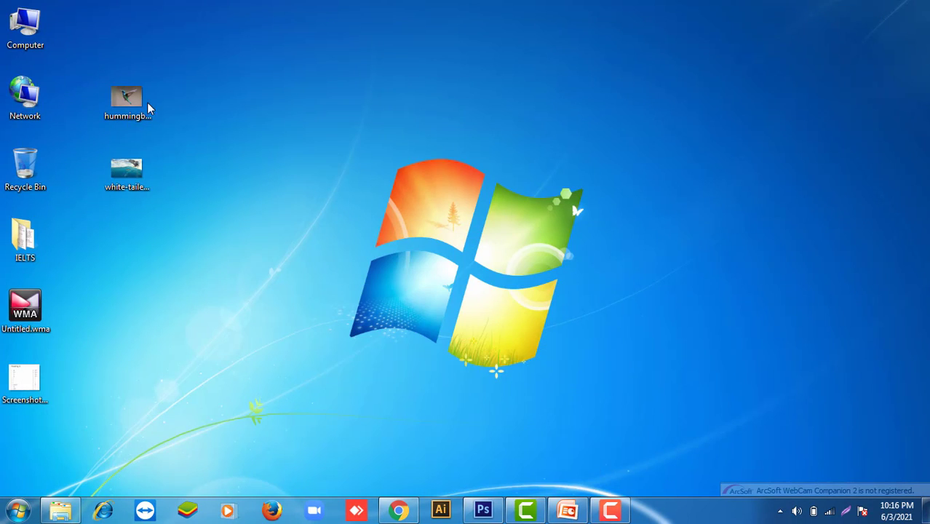
pyautogui.moveTo(126, 97)
pyautogui.mouseDown()
pyautogui.moveTo(491, 515)
pyautogui.moveTo(475, 518)
pyautogui.moveTo(413, 354)
pyautogui.mouseUp()
pyautogui.moveTo(401, 319); pyautogui.dragTo(400, 316)
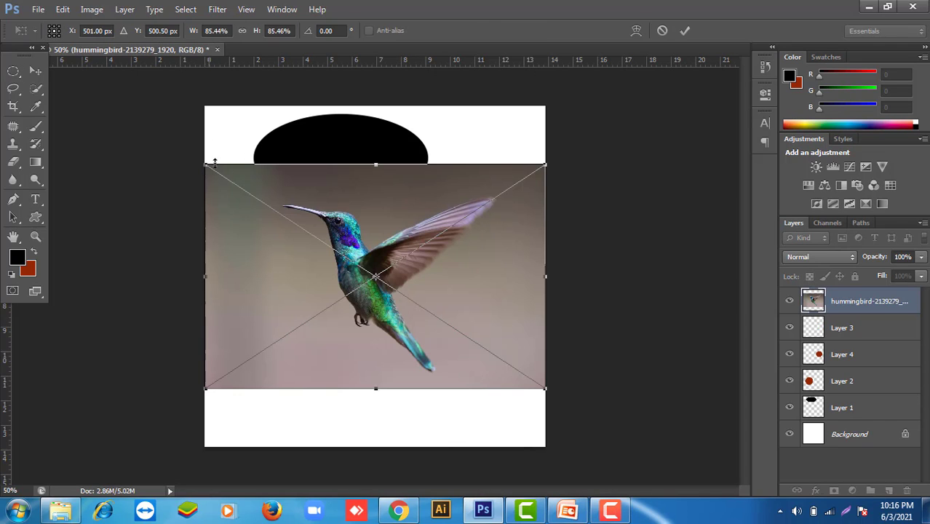
pyautogui.click(685, 30)
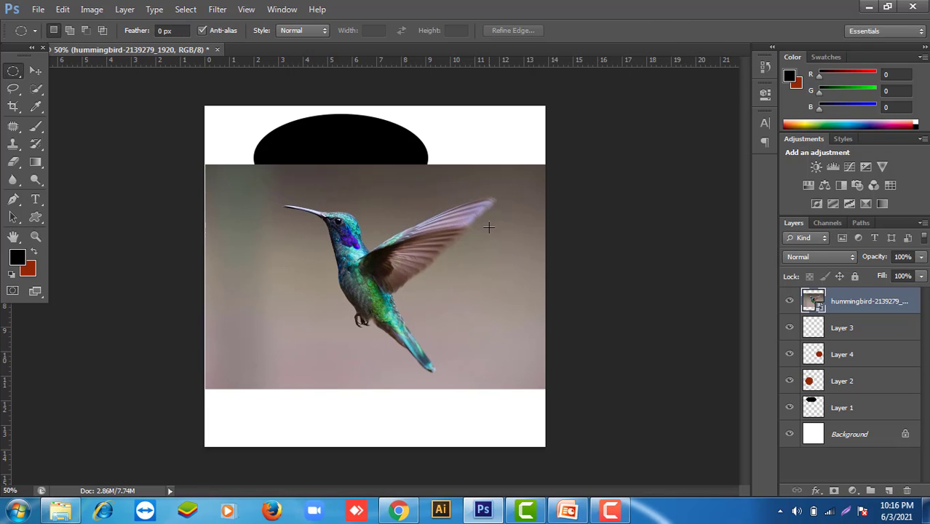
pyautogui.press('Delete')
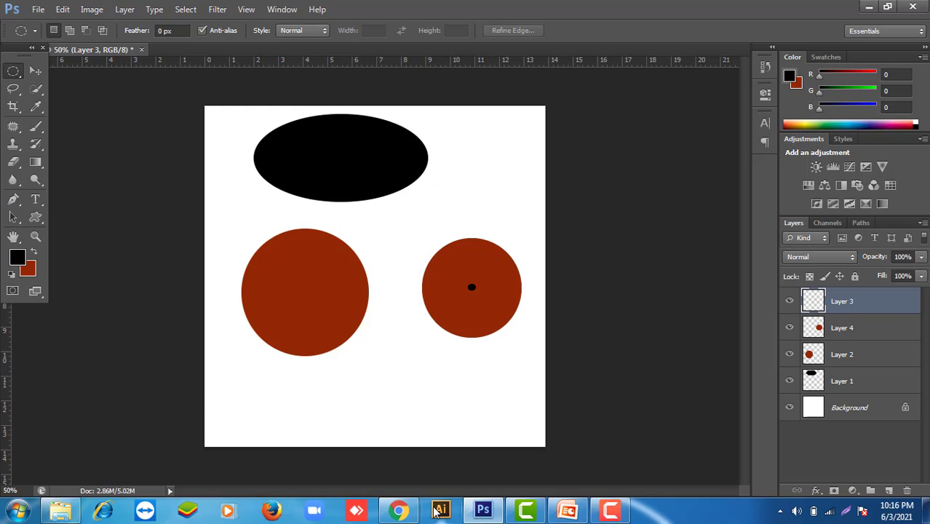
# Drag the hummingbird and eagle image files from the desktop into Photoshop as separate documents
pyautogui.click(482, 513)
pyautogui.moveTo(138, 105)
pyautogui.mouseDown()
pyautogui.moveTo(161, 119)
pyautogui.moveTo(511, 514)
pyautogui.mouseUp()
pyautogui.moveTo(511, 514)
pyautogui.mouseDown()
pyautogui.moveTo(829, 432)
pyautogui.moveTo(591, 55)
pyautogui.moveTo(592, 87)
pyautogui.moveTo(581, 52)
pyautogui.moveTo(841, 391)
pyautogui.moveTo(857, 388)
pyautogui.mouseUp()
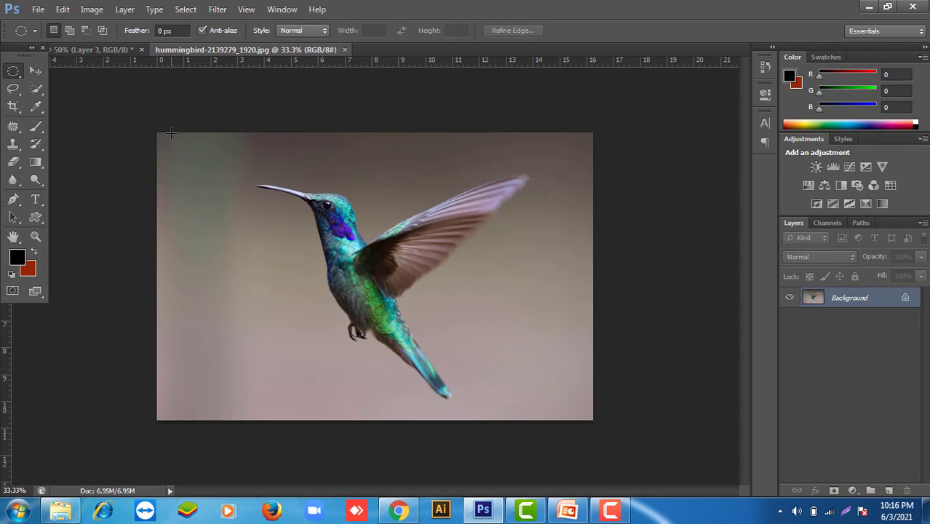
pyautogui.click(868, 7)
pyautogui.moveTo(145, 186); pyautogui.dragTo(483, 511)
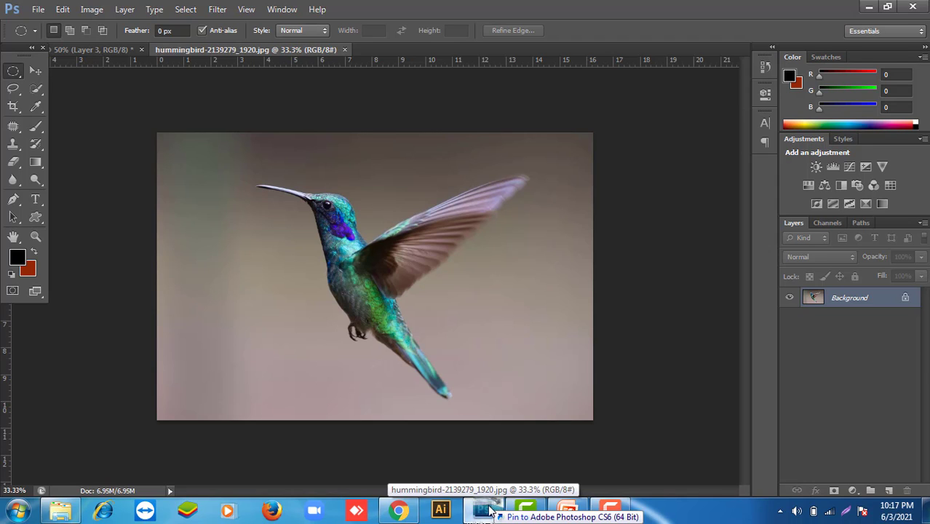
pyautogui.moveTo(483, 512); pyautogui.dragTo(787, 373)
pyautogui.moveTo(831, 351); pyautogui.dragTo(831, 351)
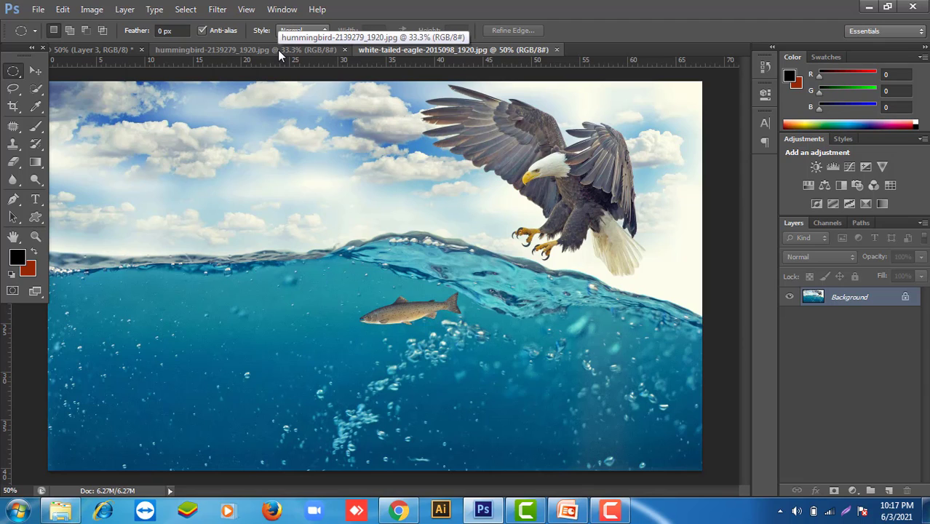
# Compare the hummingbird and eagle-and-fish images, ending on the hummingbird photo
pyautogui.click(211, 51)
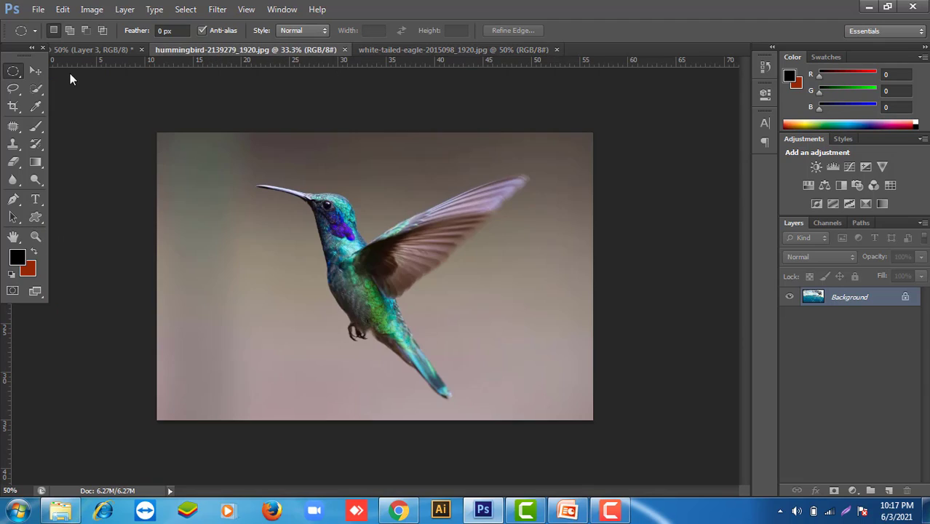
pyautogui.click(381, 50)
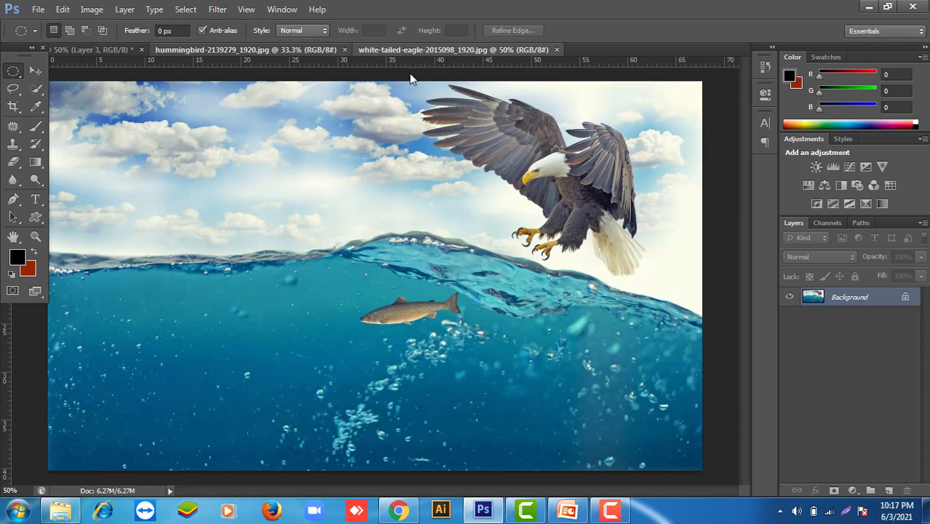
pyautogui.hotkey('ctrl', 'shift', 'Tab')
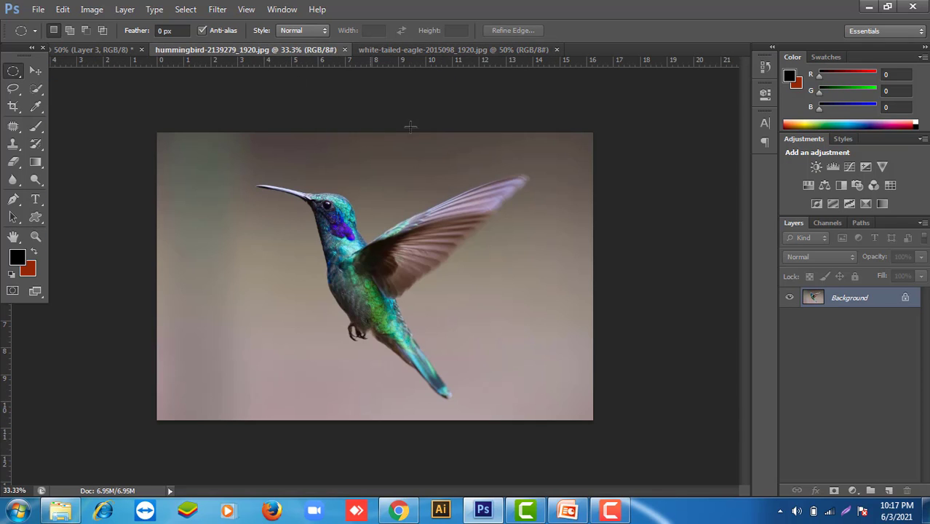
pyautogui.click(408, 53)
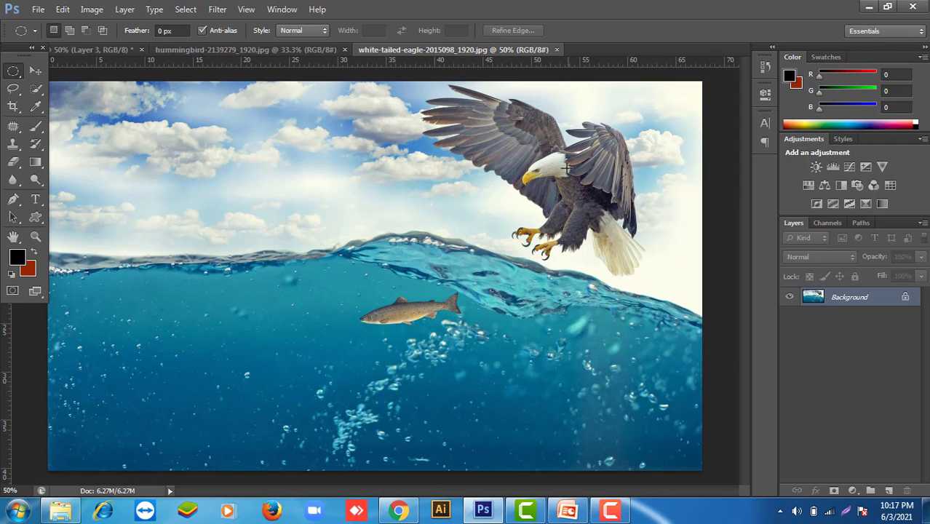
pyautogui.click(286, 49)
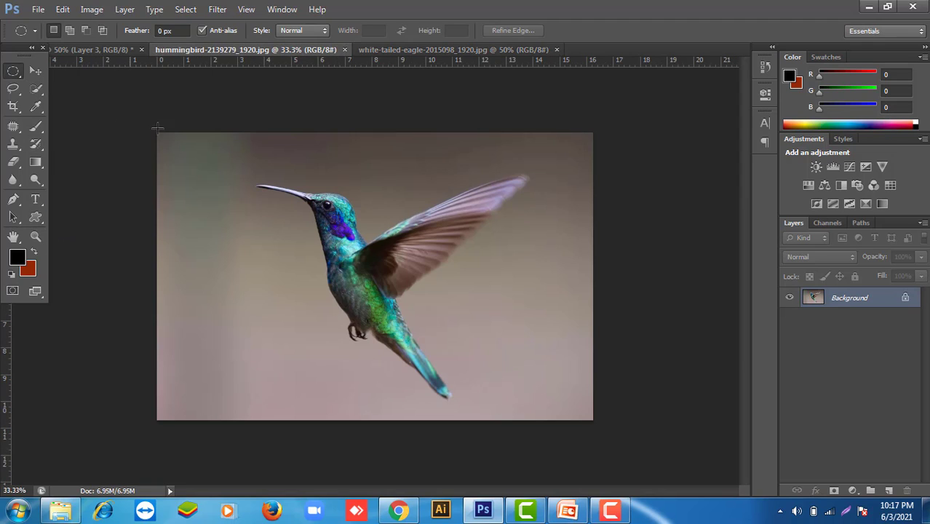
# Try moving an oval selection of the hummingbird, then undo the move and deselect
pyautogui.moveTo(235, 157); pyautogui.dragTo(558, 400)
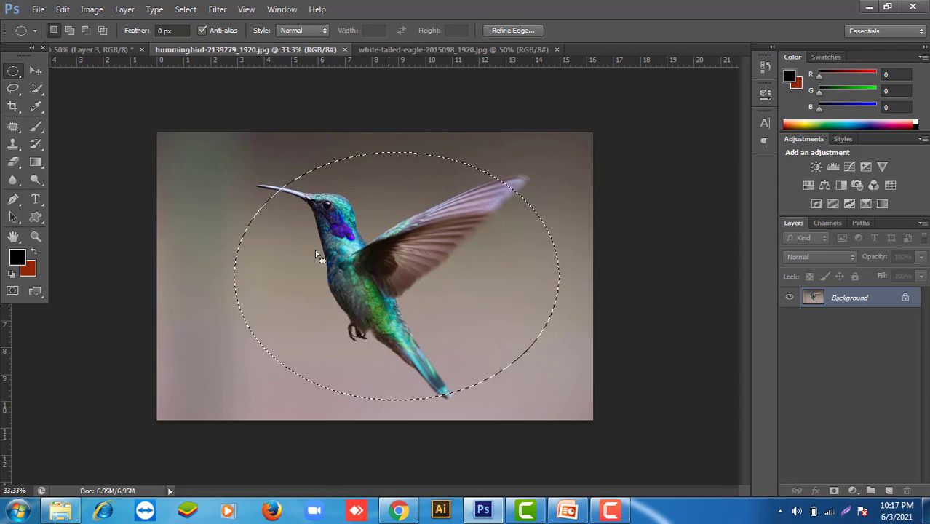
pyautogui.click(41, 70)
pyautogui.moveTo(283, 202); pyautogui.dragTo(308, 174)
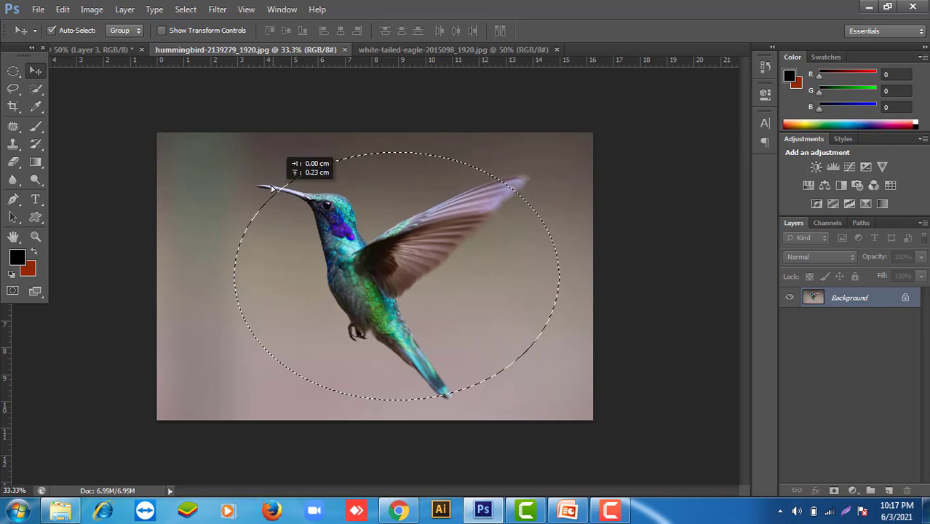
pyautogui.click(468, 201)
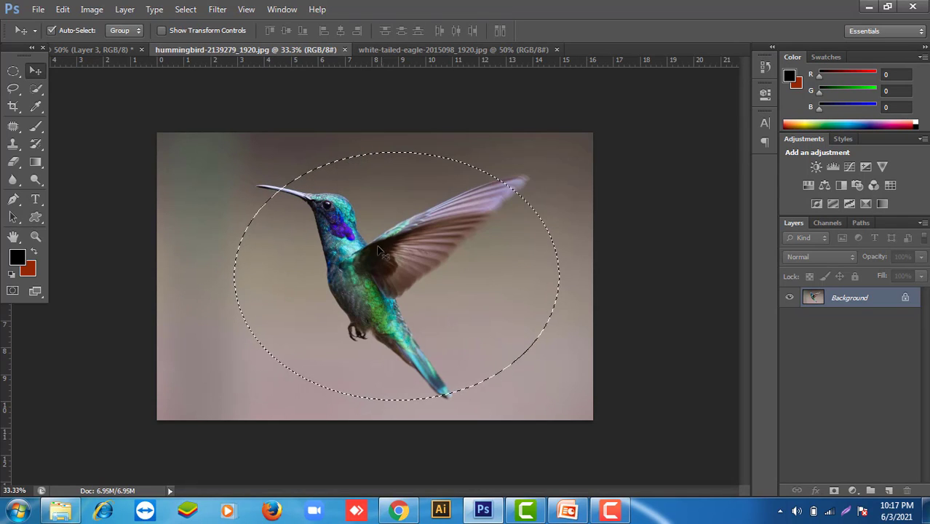
pyautogui.moveTo(364, 246)
pyautogui.mouseDown()
pyautogui.moveTo(399, 216)
pyautogui.moveTo(352, 254)
pyautogui.mouseUp()
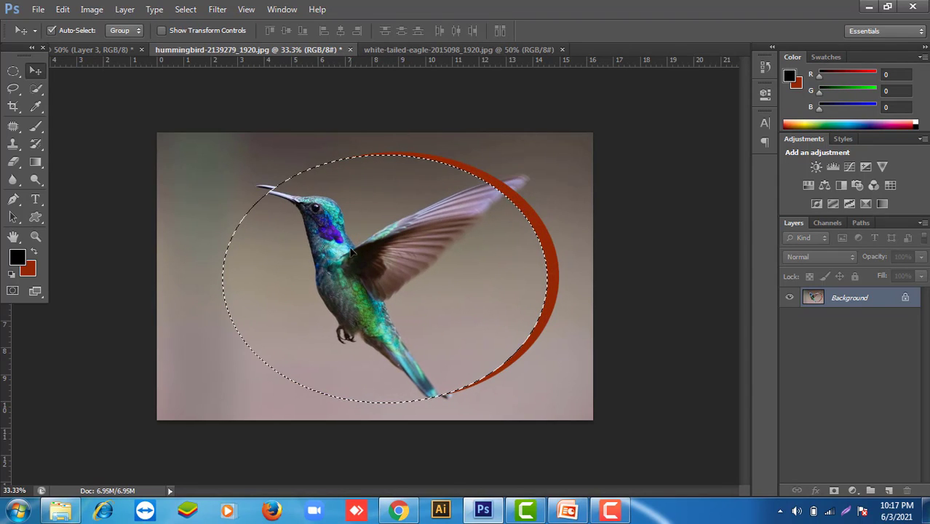
pyautogui.hotkey('ctrl', 'd')
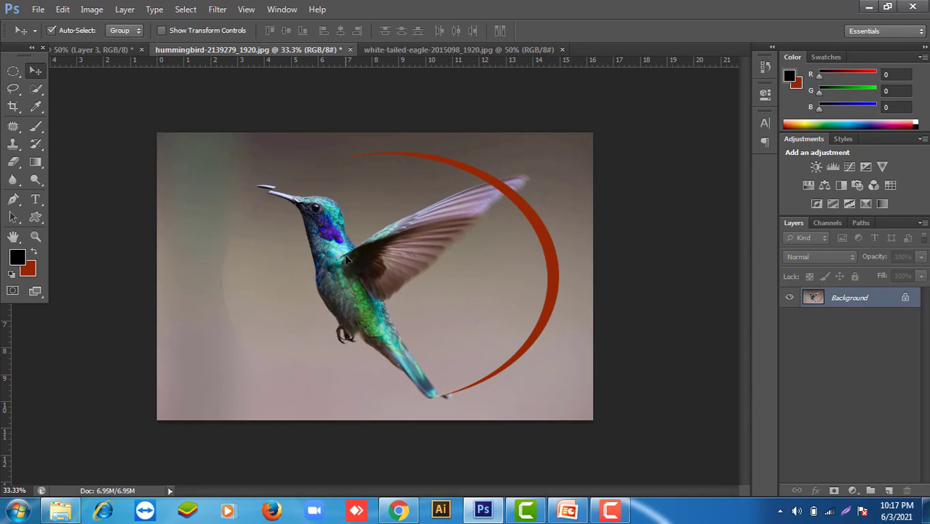
pyautogui.hotkey('ctrl', 'shift', 'd')
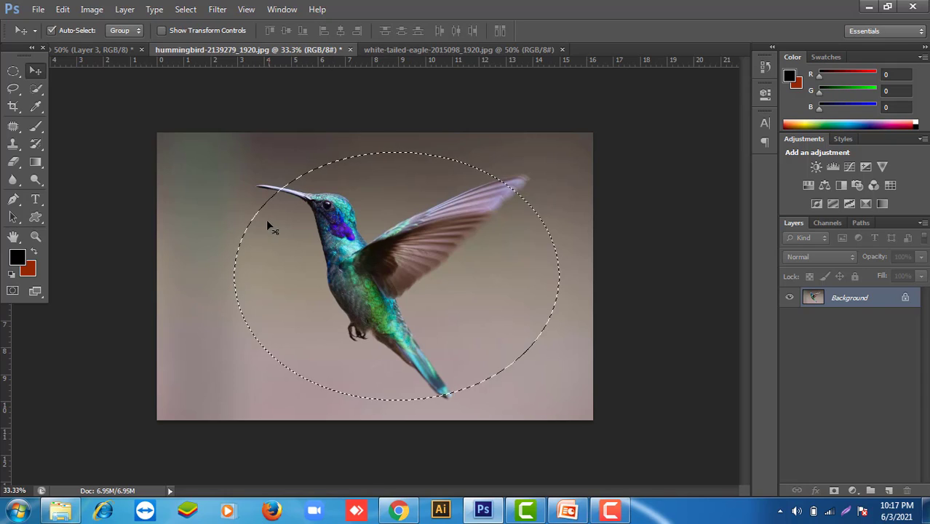
pyautogui.hotkey('ctrl', 'd')
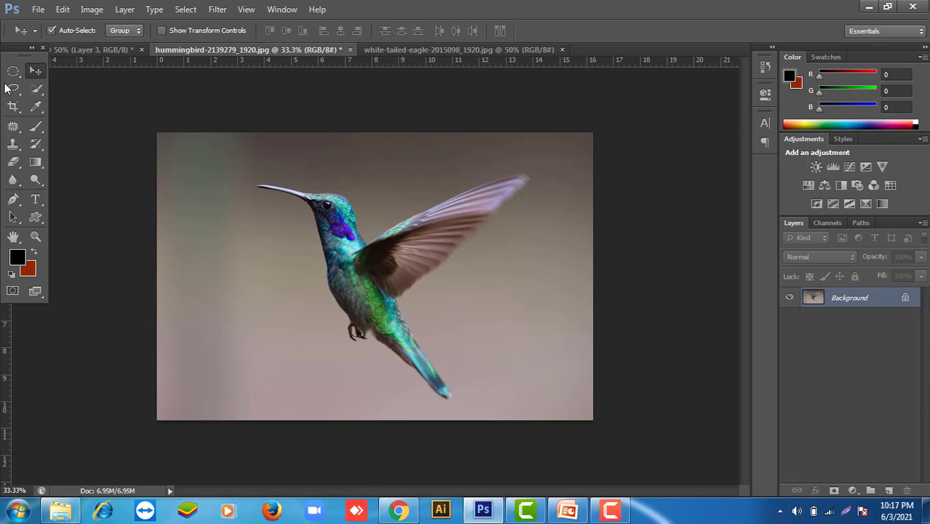
# Select a large circle centred on the hummingbird and drag it into the eagle-and-fish image
pyautogui.click(13, 70)
pyautogui.moveTo(231, 153); pyautogui.dragTo(563, 360)
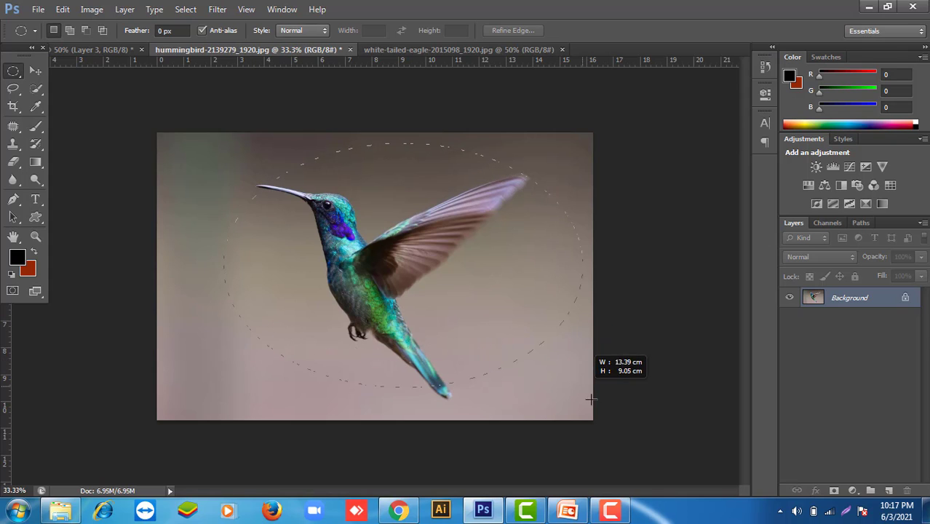
pyautogui.moveTo(562, 361)
pyautogui.mouseDown()
pyautogui.moveTo(591, 428)
pyautogui.moveTo(460, 324)
pyautogui.moveTo(550, 415)
pyautogui.moveTo(532, 382)
pyautogui.moveTo(607, 340)
pyautogui.mouseUp()
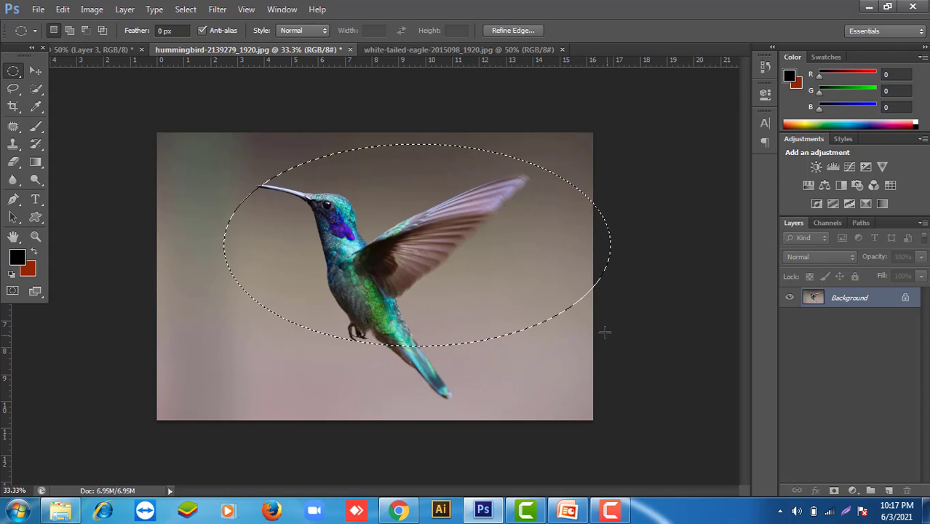
pyautogui.click(557, 311)
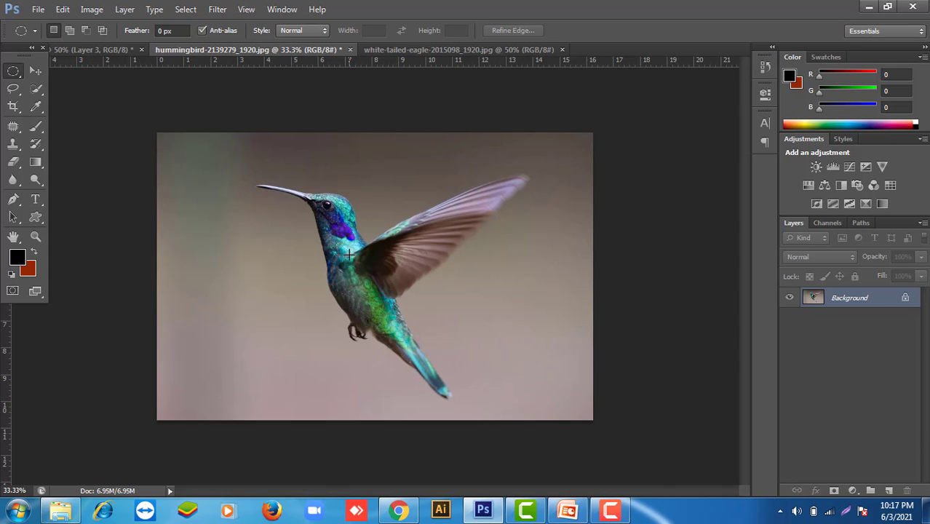
pyautogui.moveTo(350, 254)
pyautogui.mouseDown()
pyautogui.moveTo(542, 408)
pyautogui.moveTo(598, 473)
pyautogui.mouseUp()
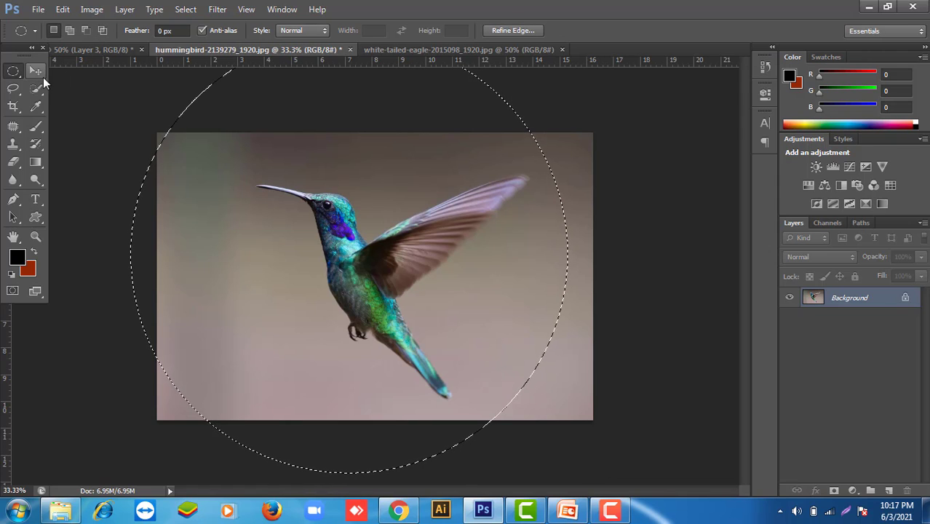
pyautogui.click(41, 75)
pyautogui.moveTo(396, 241)
pyautogui.mouseDown()
pyautogui.moveTo(437, 188)
pyautogui.moveTo(437, 50)
pyautogui.moveTo(387, 209)
pyautogui.mouseUp()
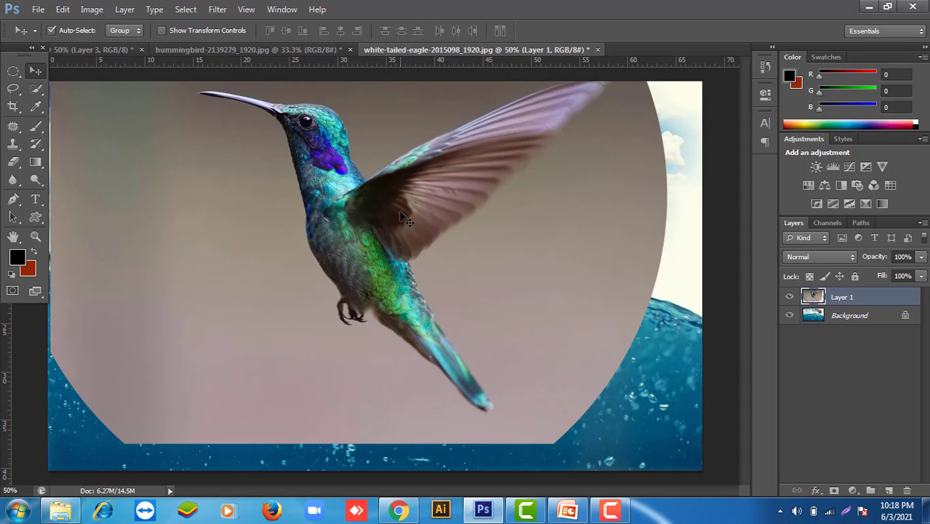
# Scale Layer 1 to about 29.7%, move it top-left, then return to the hummingbird photo
pyautogui.hotkey('ctrl', 't')
pyautogui.hotkey('ctrl', '0')
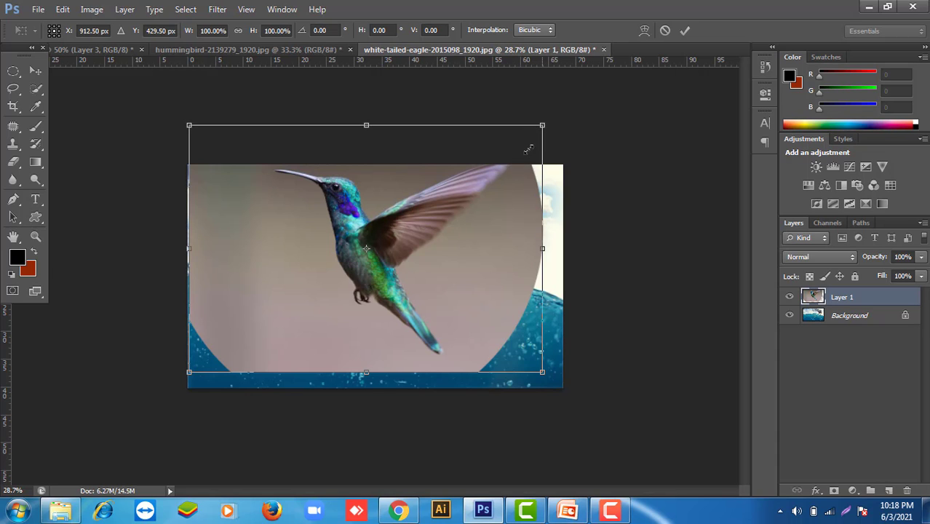
pyautogui.moveTo(528, 149); pyautogui.dragTo(411, 222)
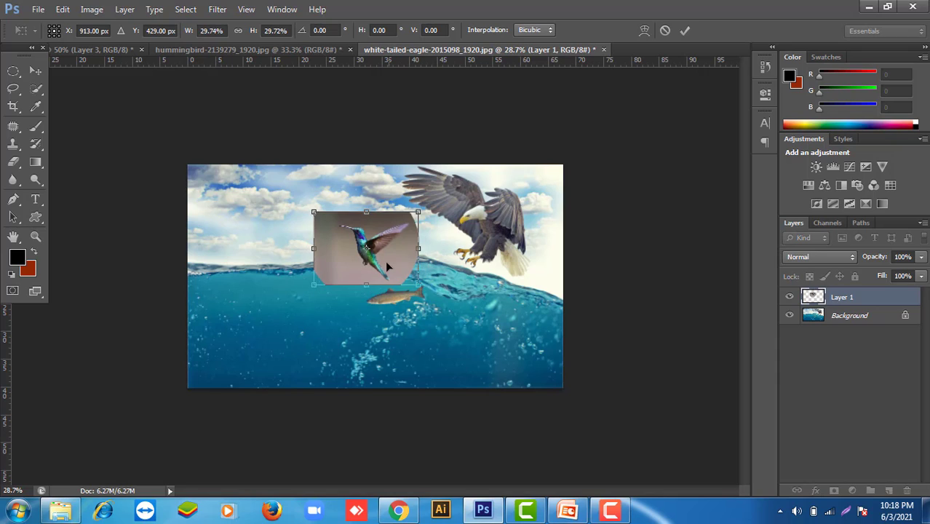
pyautogui.moveTo(386, 264); pyautogui.dragTo(279, 226)
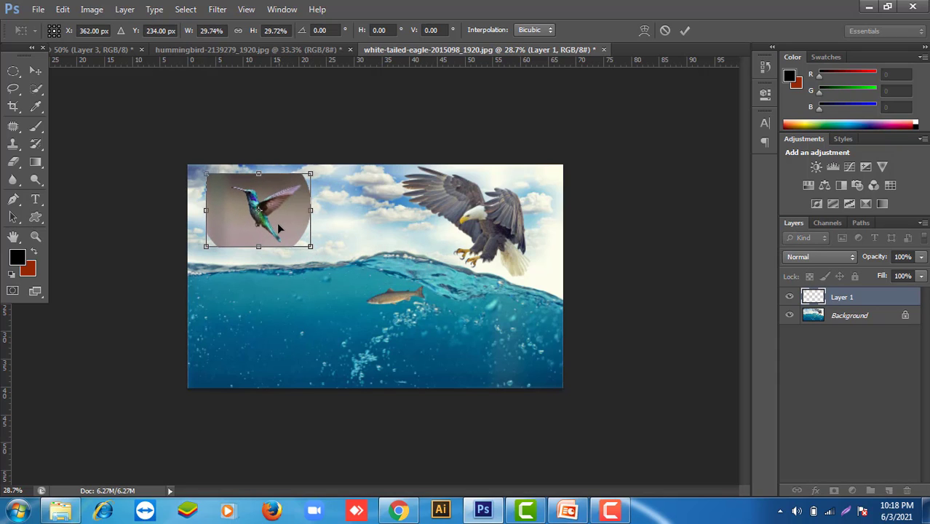
pyautogui.press('Return')
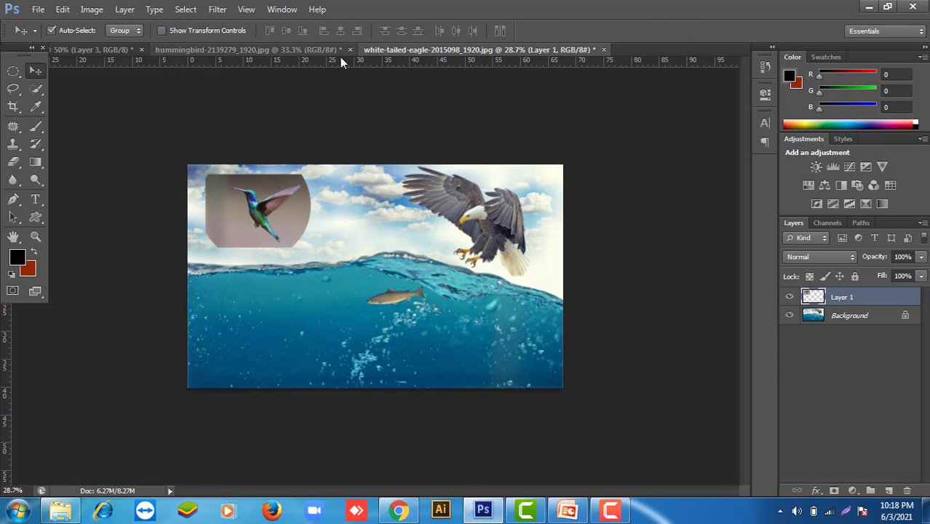
pyautogui.click(273, 50)
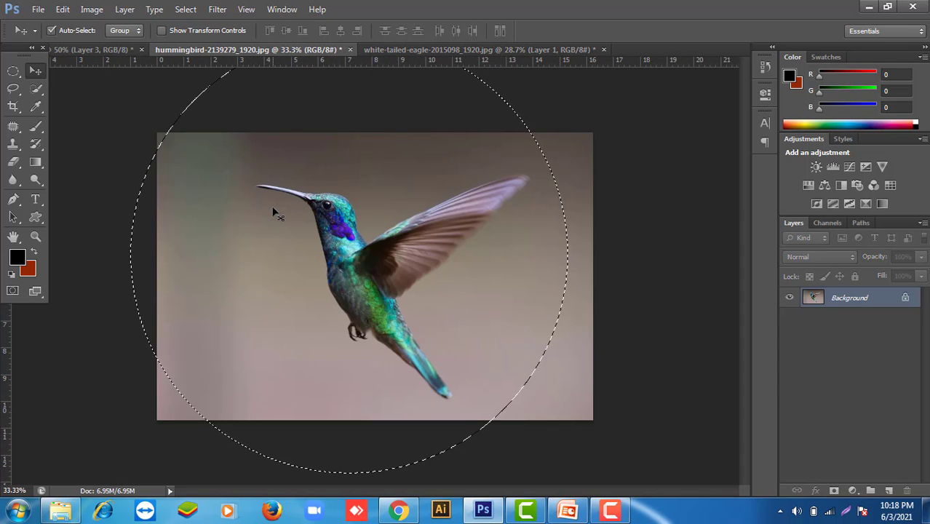
# Copy a small circle around the hummingbird's head into the eagle image's bottom-right corner
pyautogui.hotkey('ctrl', 'd')
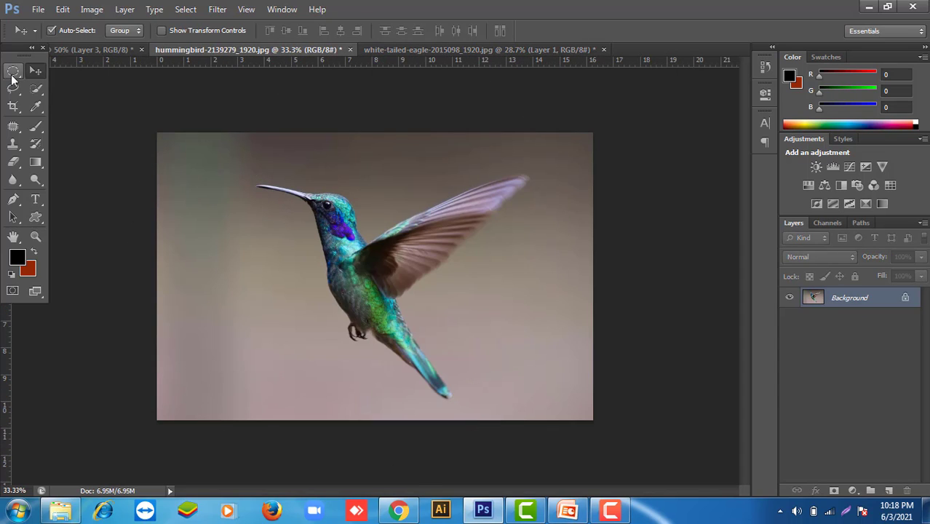
pyautogui.click(13, 71)
pyautogui.moveTo(233, 159); pyautogui.dragTo(379, 282)
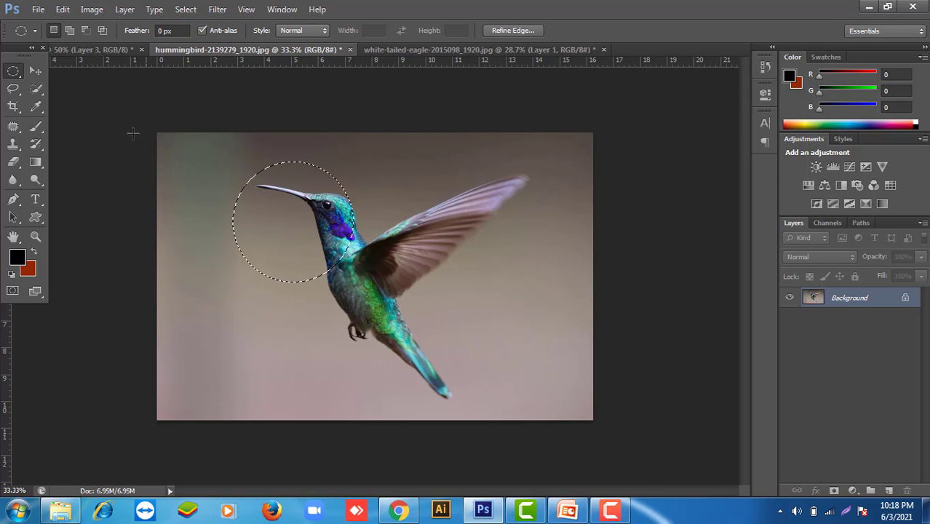
pyautogui.press('v')
pyautogui.moveTo(299, 218)
pyautogui.mouseDown()
pyautogui.moveTo(443, 49)
pyautogui.moveTo(368, 246)
pyautogui.mouseUp()
pyautogui.moveTo(405, 329)
pyautogui.mouseDown()
pyautogui.moveTo(550, 351)
pyautogui.moveTo(535, 349)
pyautogui.mouseUp()
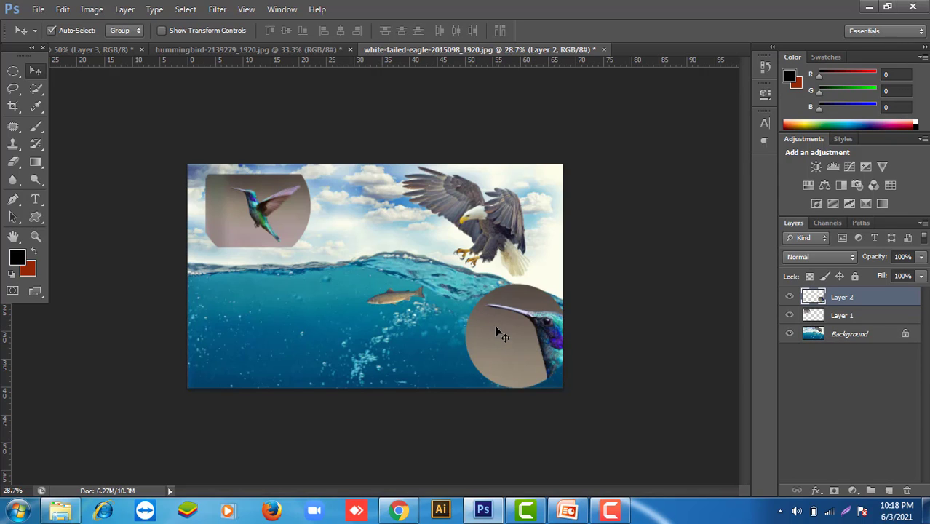
# Close the eagle-and-fish and hummingbird documents, discarding changes to both
pyautogui.click(604, 49)
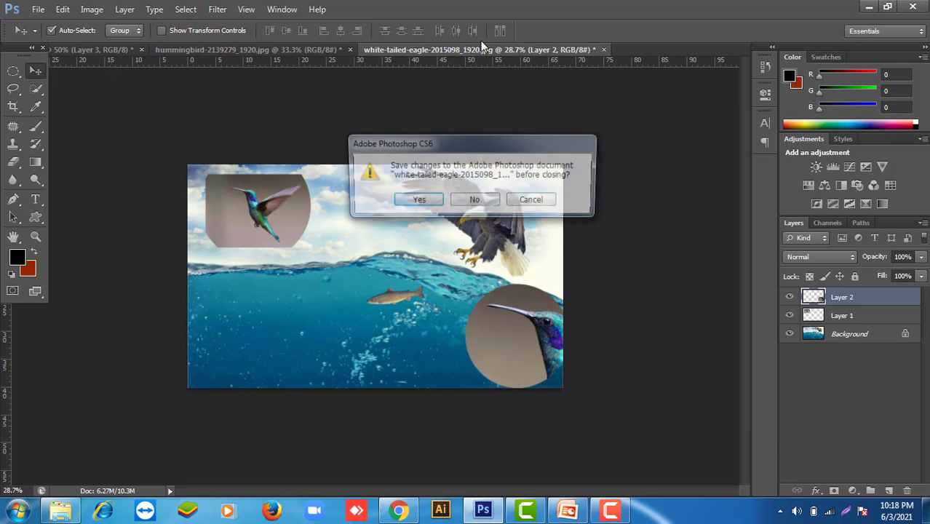
pyautogui.click(475, 202)
pyautogui.click(349, 49)
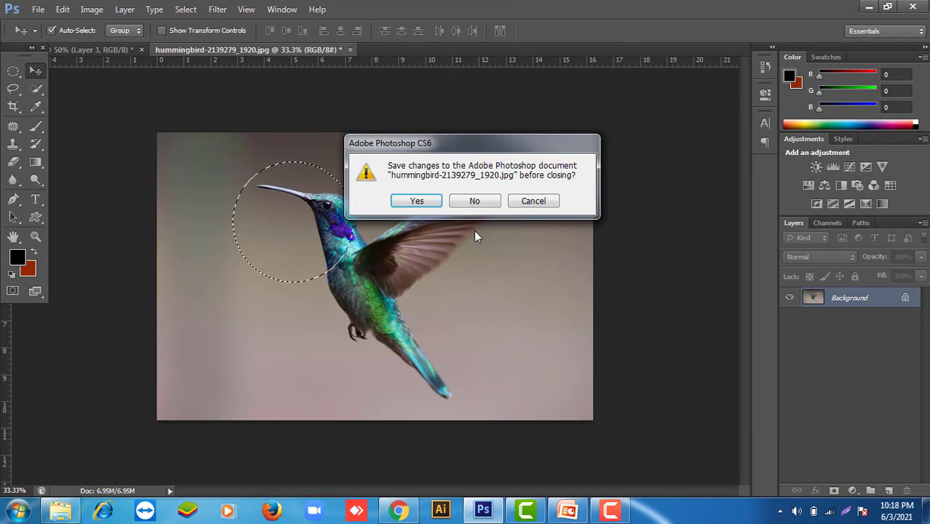
pyautogui.click(475, 200)
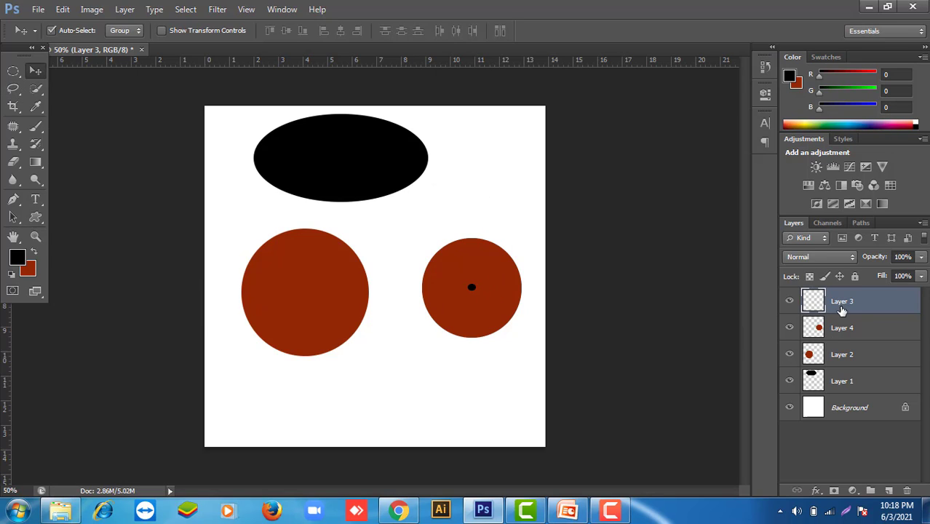
# Reposition the black dot on Layer 3 within the right brown circle
pyautogui.moveTo(466, 289)
pyautogui.mouseDown()
pyautogui.moveTo(445, 277)
pyautogui.moveTo(495, 273)
pyautogui.moveTo(476, 308)
pyautogui.moveTo(468, 305)
pyautogui.mouseUp()
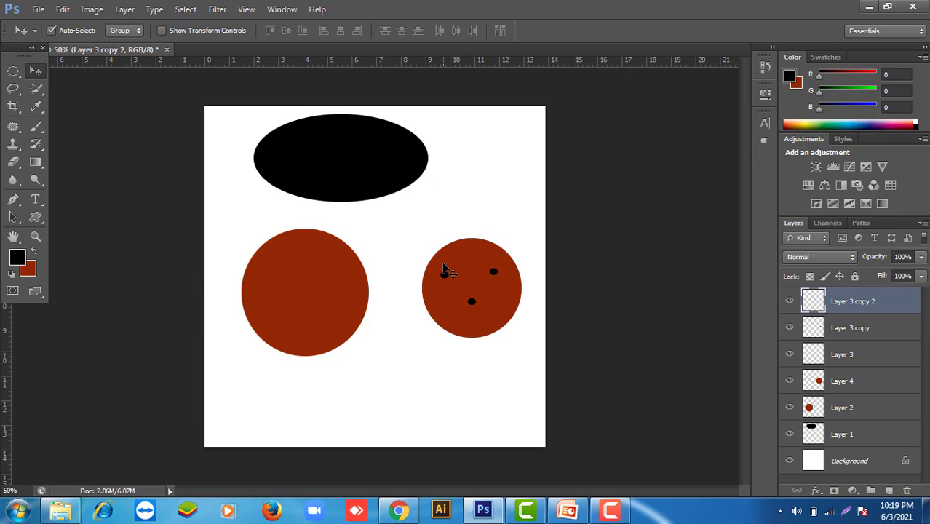
pyautogui.click(605, 515)
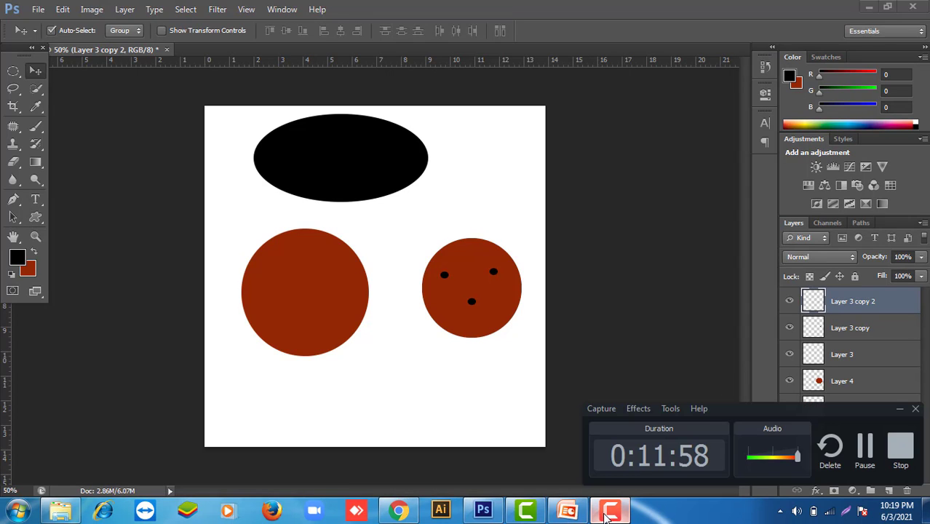